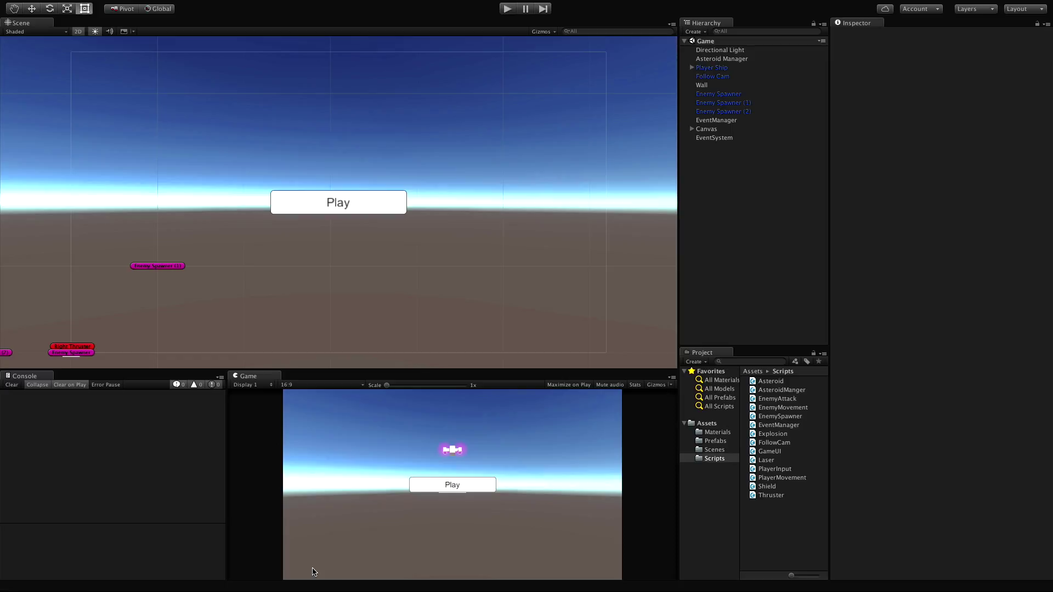
# - Expand the Canvas in the Hierarchy to list Game UI, then select Game UI
pyautogui.click(693, 129)
pyautogui.click(700, 138)
pyautogui.click(700, 138)
pyautogui.click(719, 138)
# - Create an empty child object under Game UI and name it Shield UI
pyautogui.rightClick(712, 141)
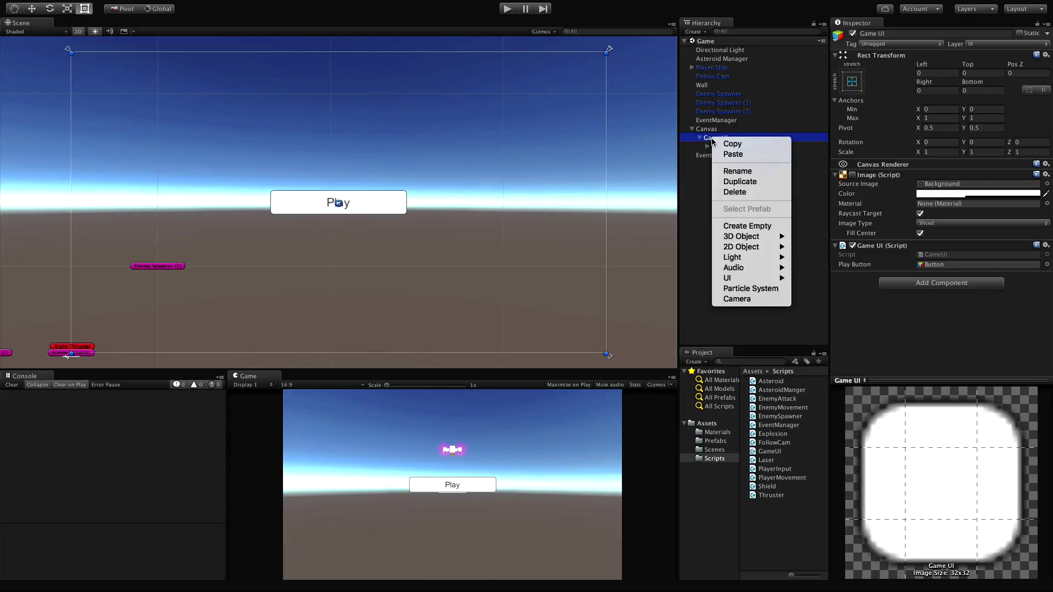
pyautogui.click(782, 225)
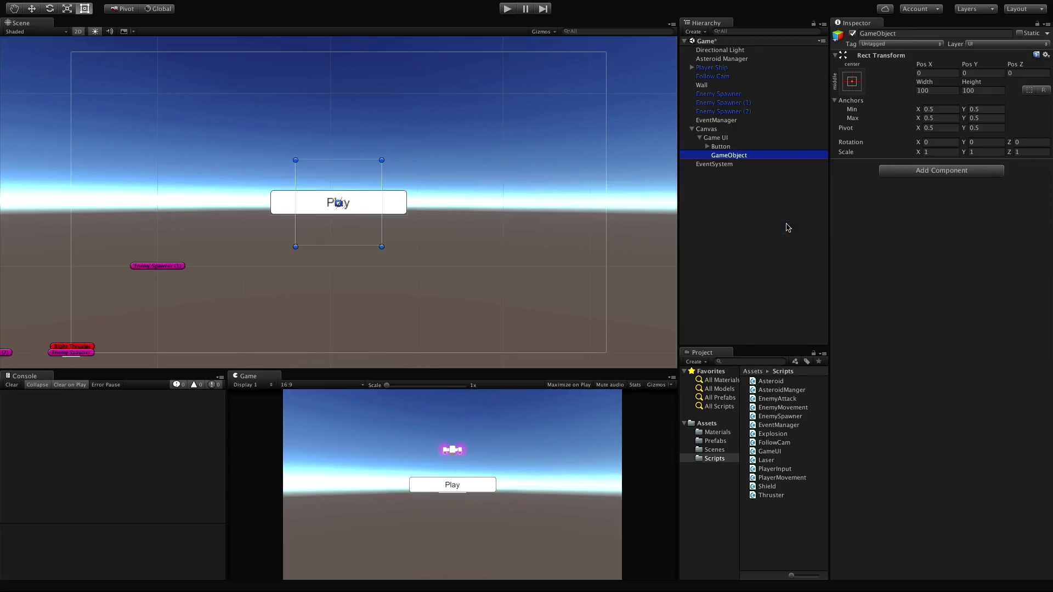
pyautogui.press('Return')
pyautogui.write('Shield UI')
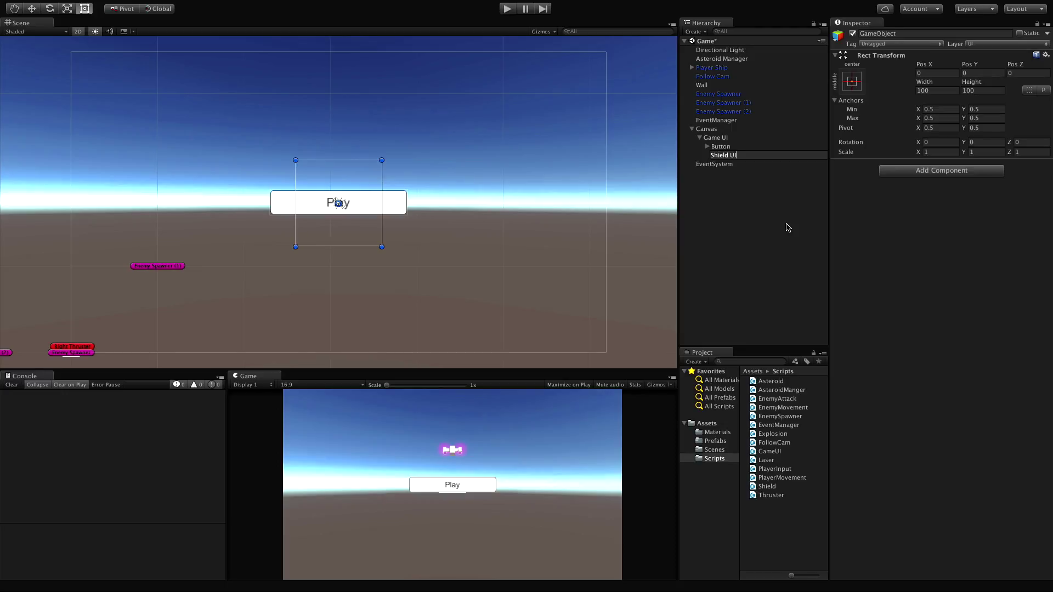
pyautogui.press('Return')
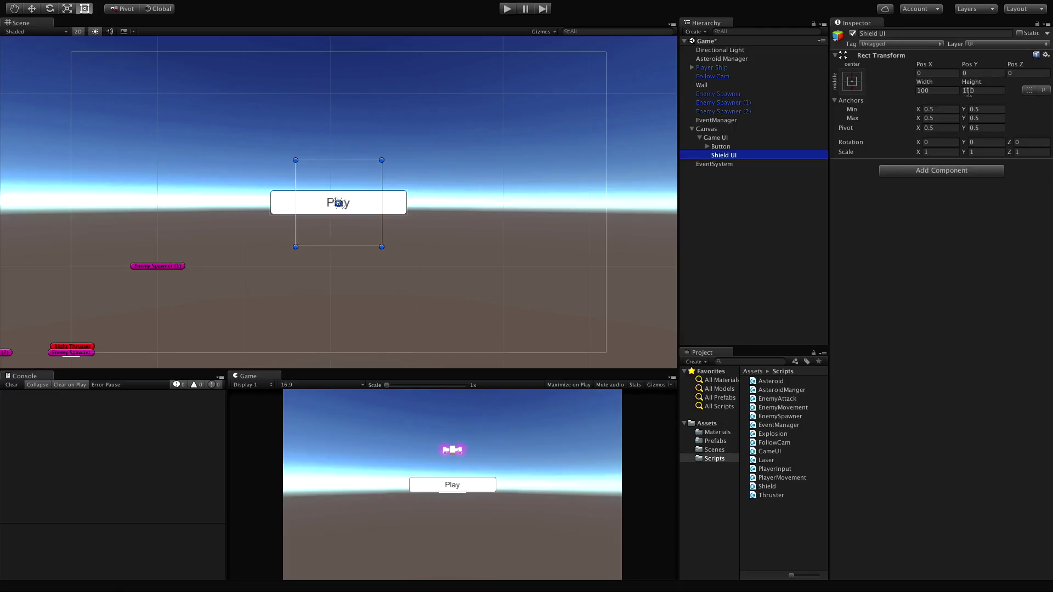
# - Set Shield UI's Rect Transform Width to 200 and Height to 10
pyautogui.click(935, 91)
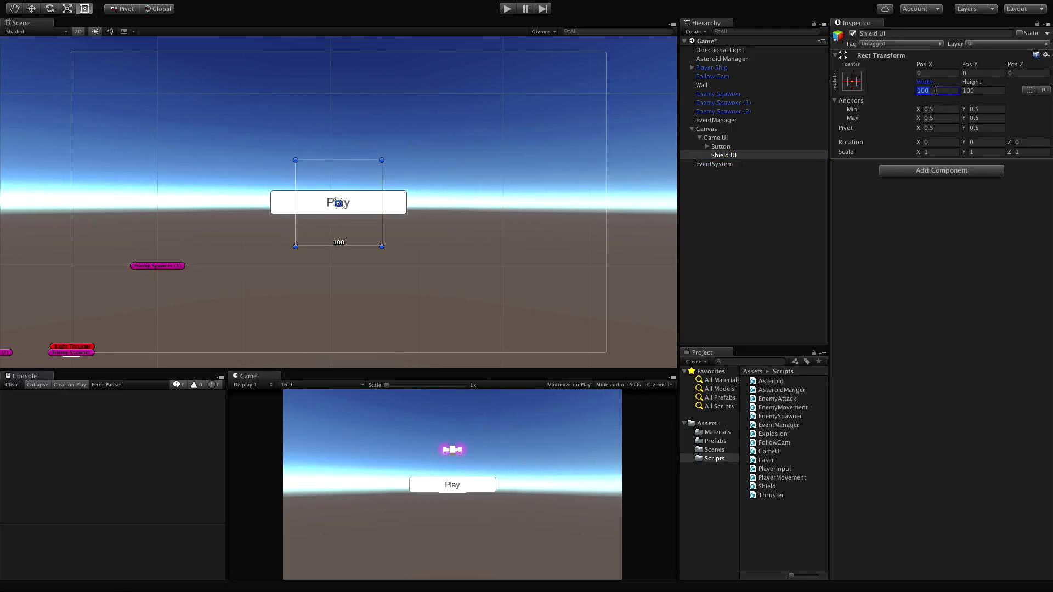
pyautogui.write('200')
pyautogui.press('Tab')
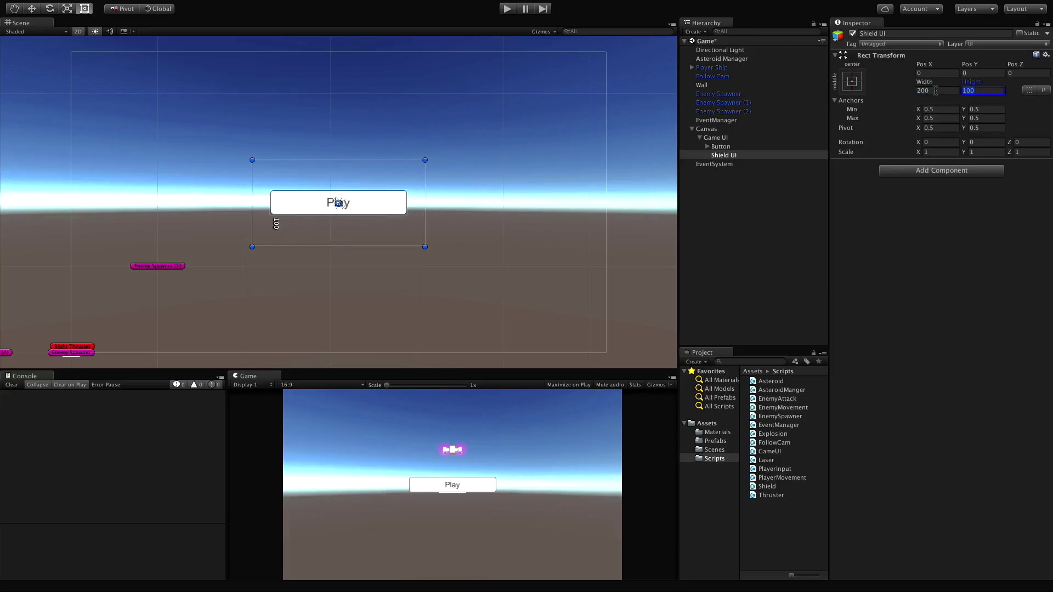
pyautogui.write('10')
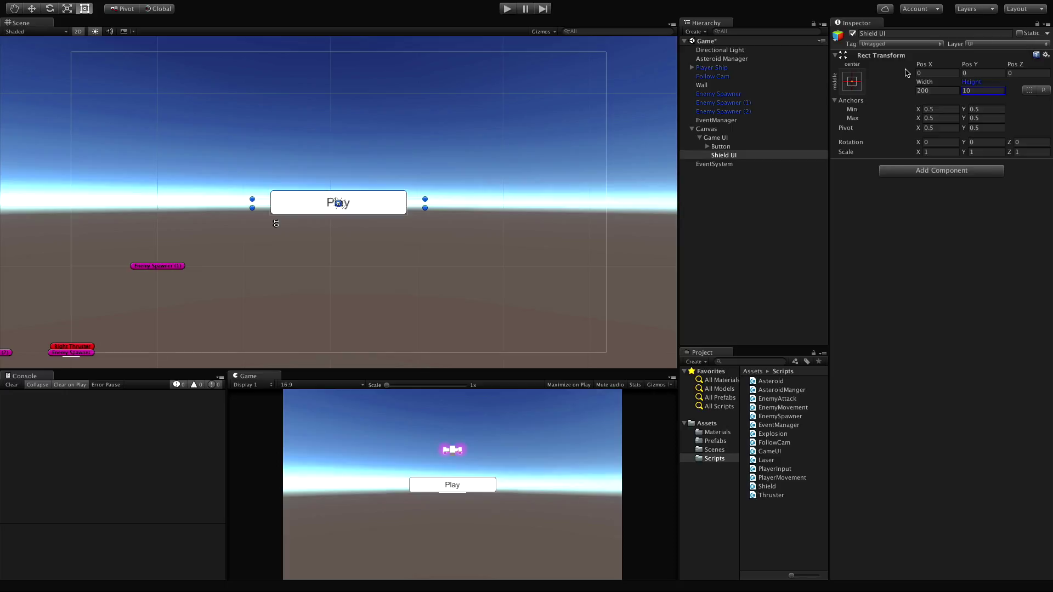
# - Alt-anchor Shield UI to the bottom-left preset and set its Pos X to 10
pyautogui.click(855, 84)
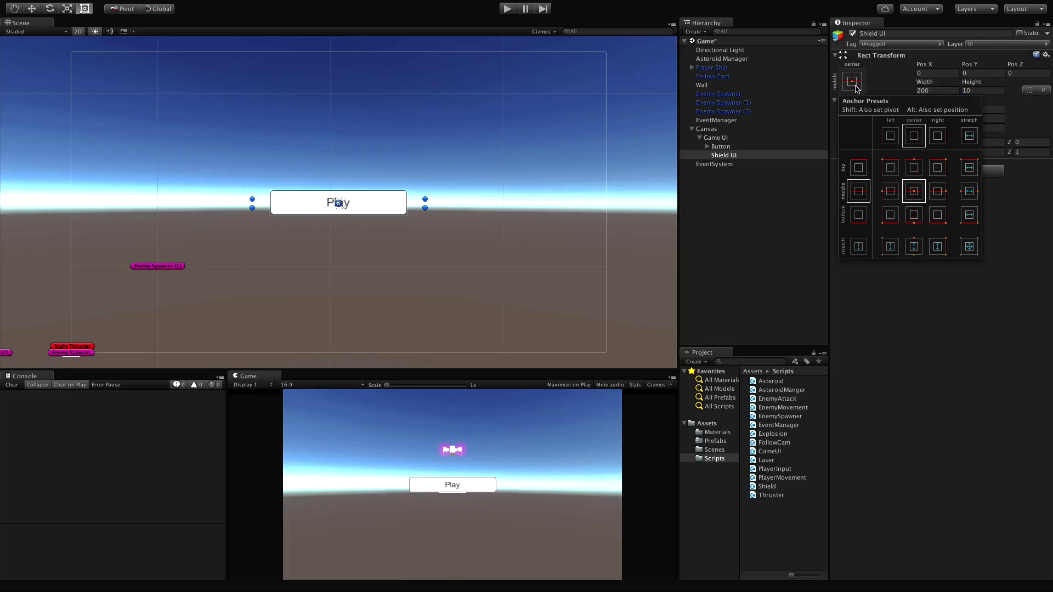
pyautogui.press('alt')
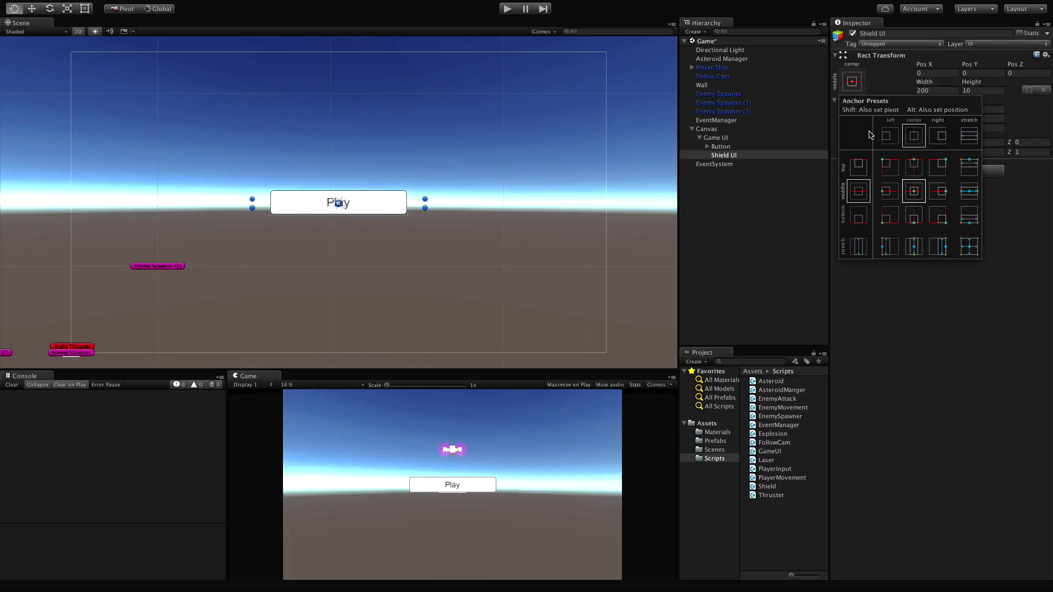
pyautogui.keyDown('alt'); pyautogui.click(891, 218); pyautogui.keyUp('alt')
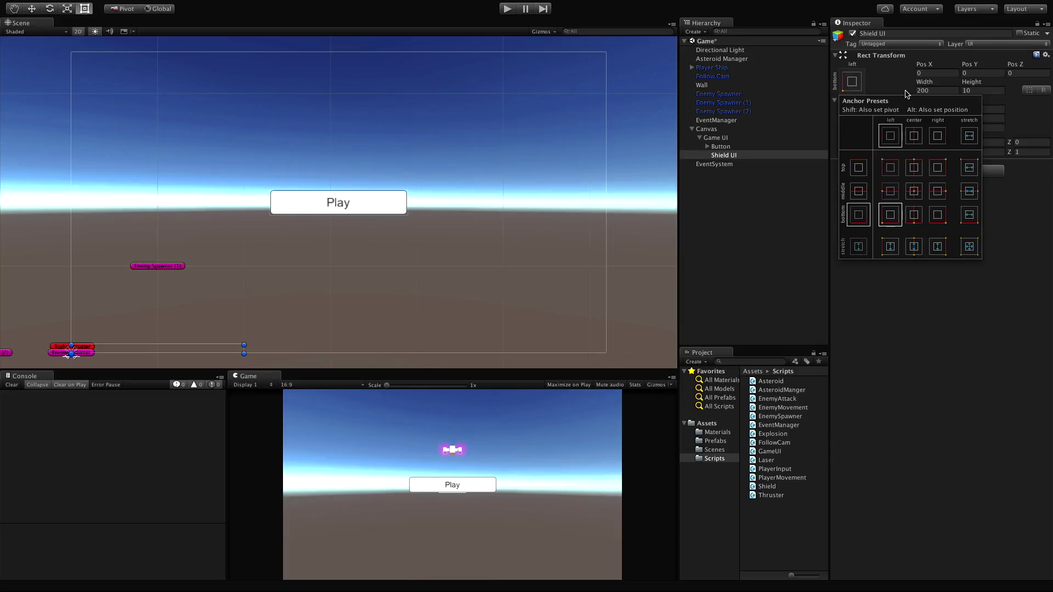
pyautogui.click(932, 72)
pyautogui.write('1')
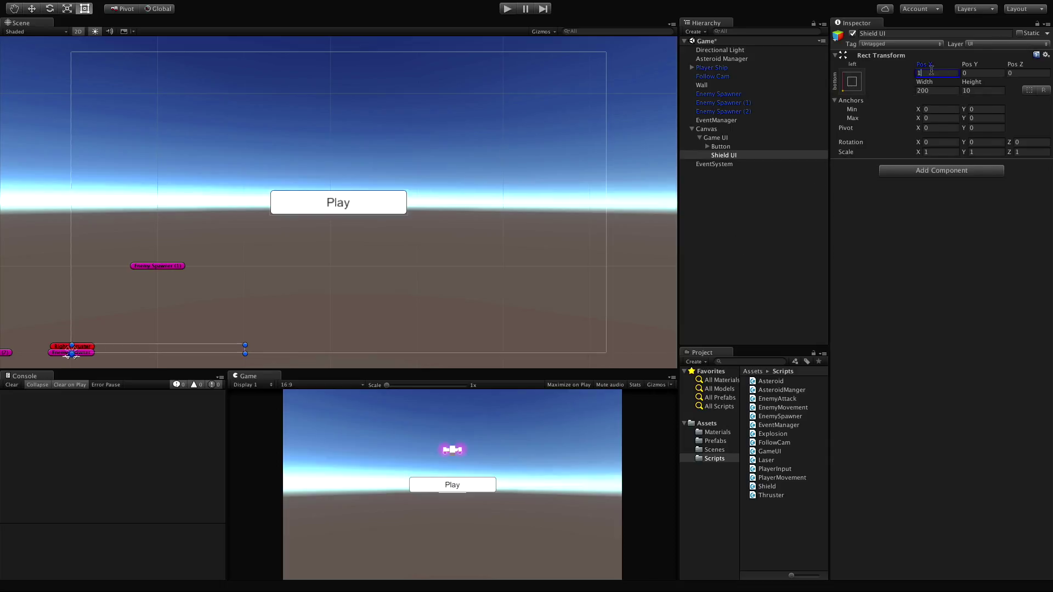
pyautogui.write('0')
pyautogui.press('Tab')
pyautogui.write('10')
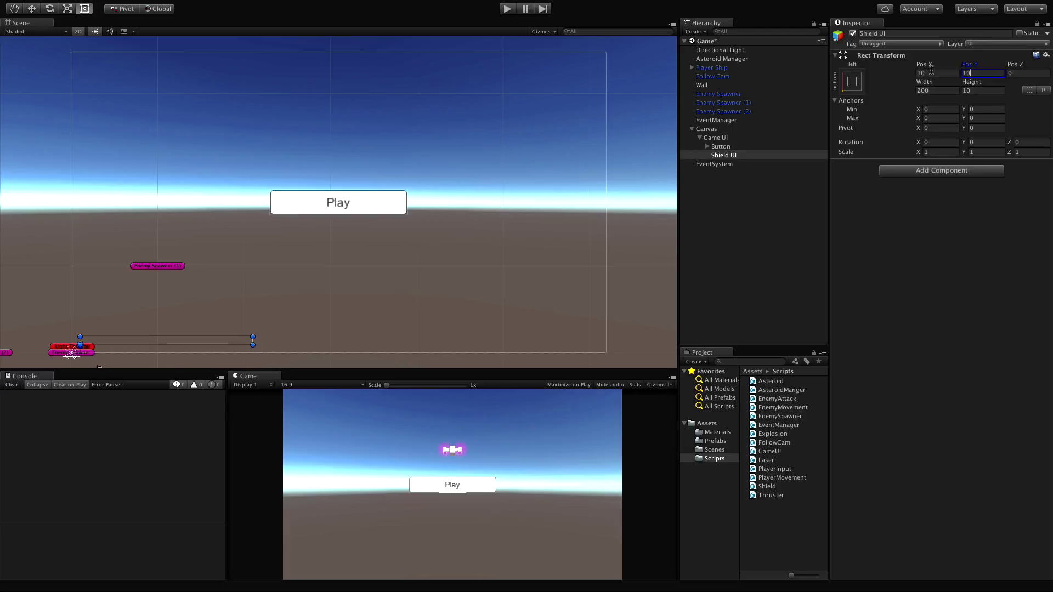
# - Use the Rect tool in 2D Scene view, bring the bar into view, and reselect Shield UI
pyautogui.click(78, 31)
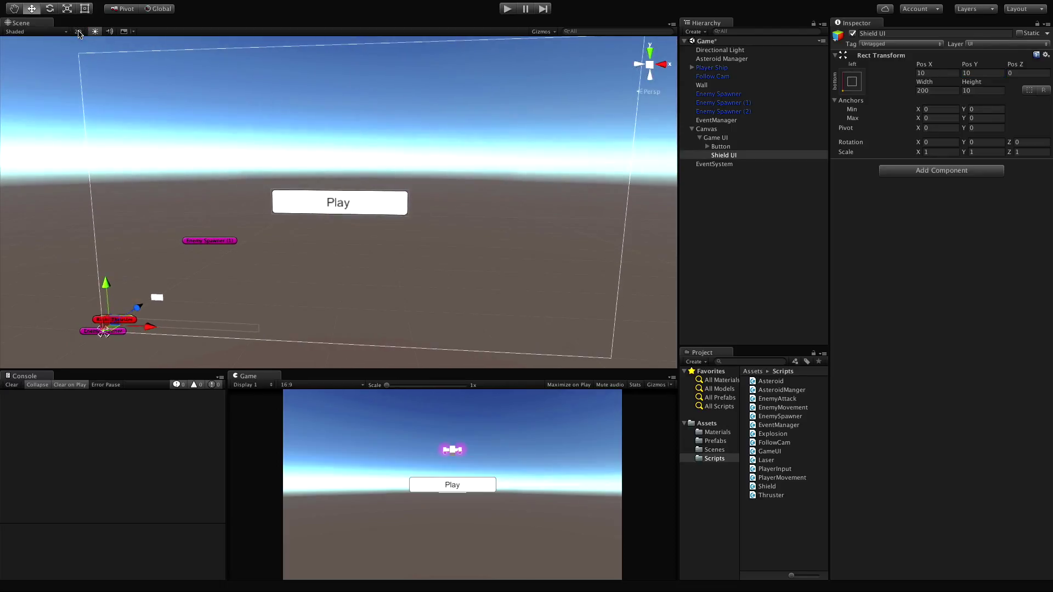
pyautogui.click(78, 31)
pyautogui.press('t')
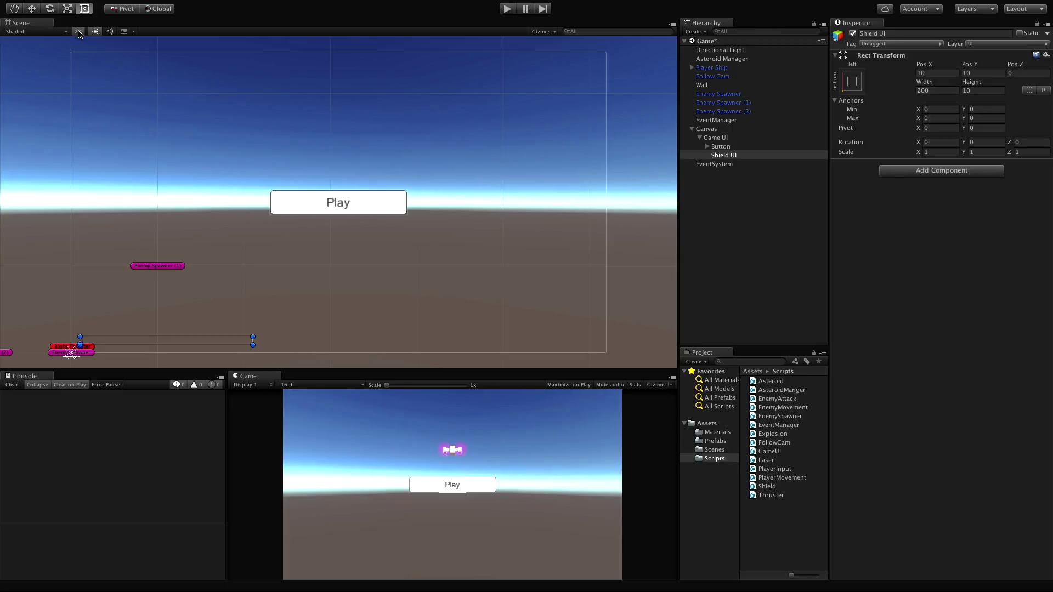
pyautogui.scroll(5, 252, 237)
pyautogui.moveTo(282, 214); pyautogui.dragTo(430, 111, button='middle')
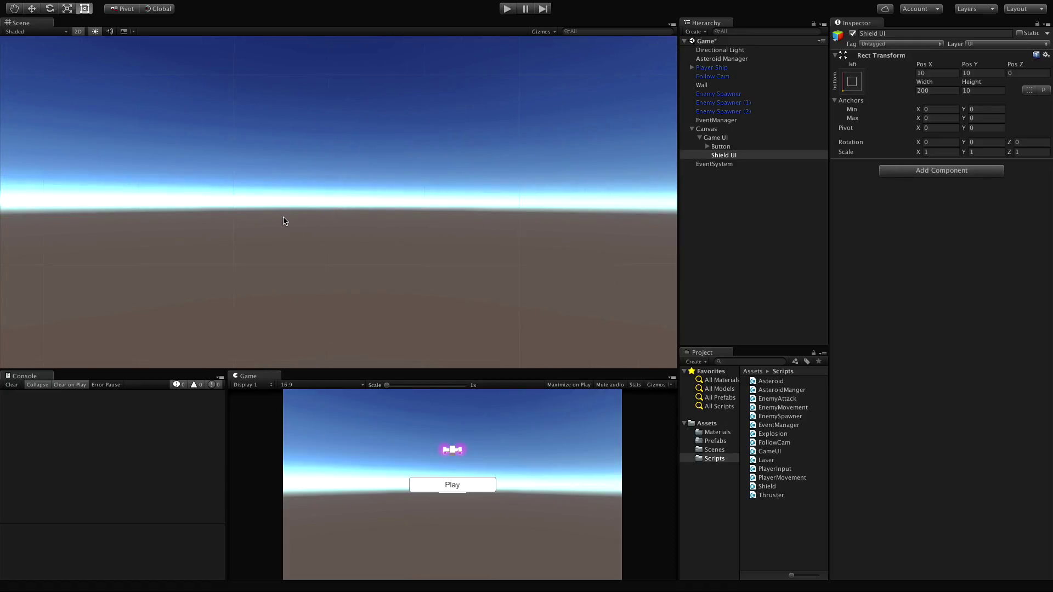
pyautogui.scroll(-4, 264, 228)
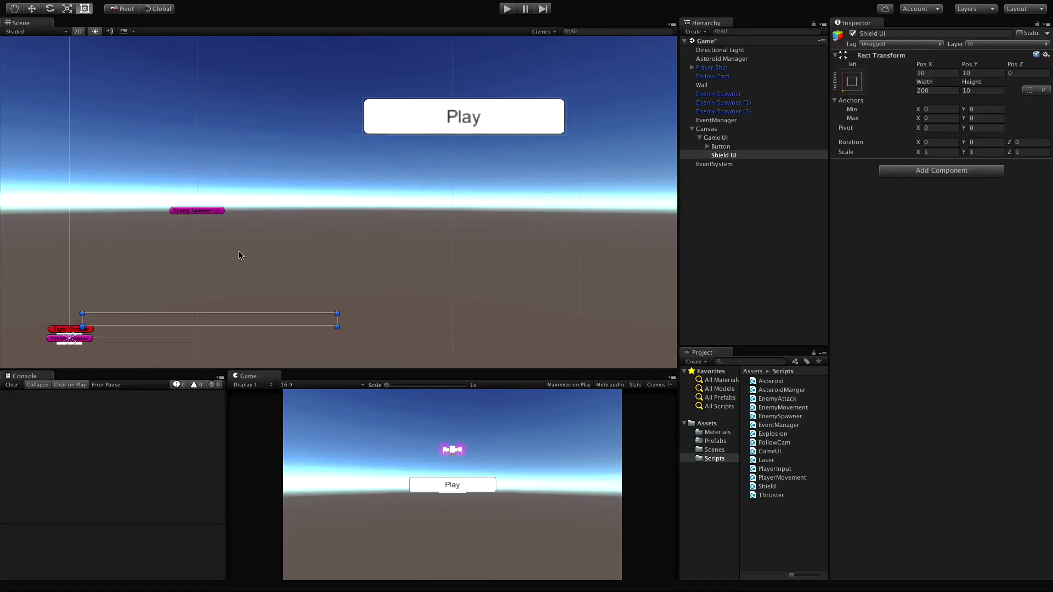
pyautogui.moveTo(238, 254); pyautogui.dragTo(325, 133, button='middle')
pyautogui.scroll(5, 364, 208)
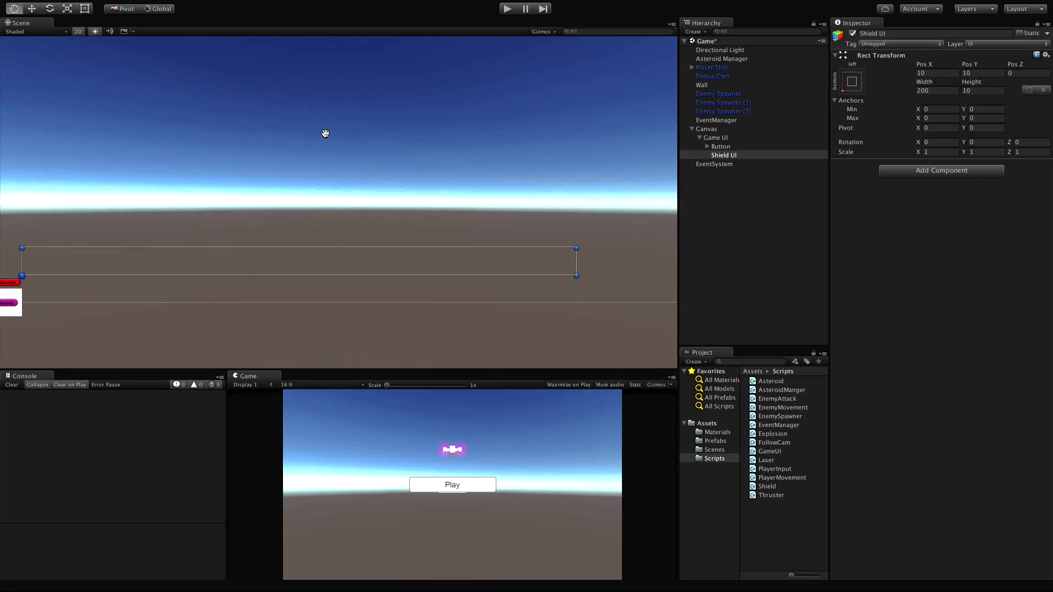
pyautogui.click(728, 202)
pyautogui.click(727, 155)
# - Add a UI Image child to Shield UI and rename it background
pyautogui.rightClick(727, 156)
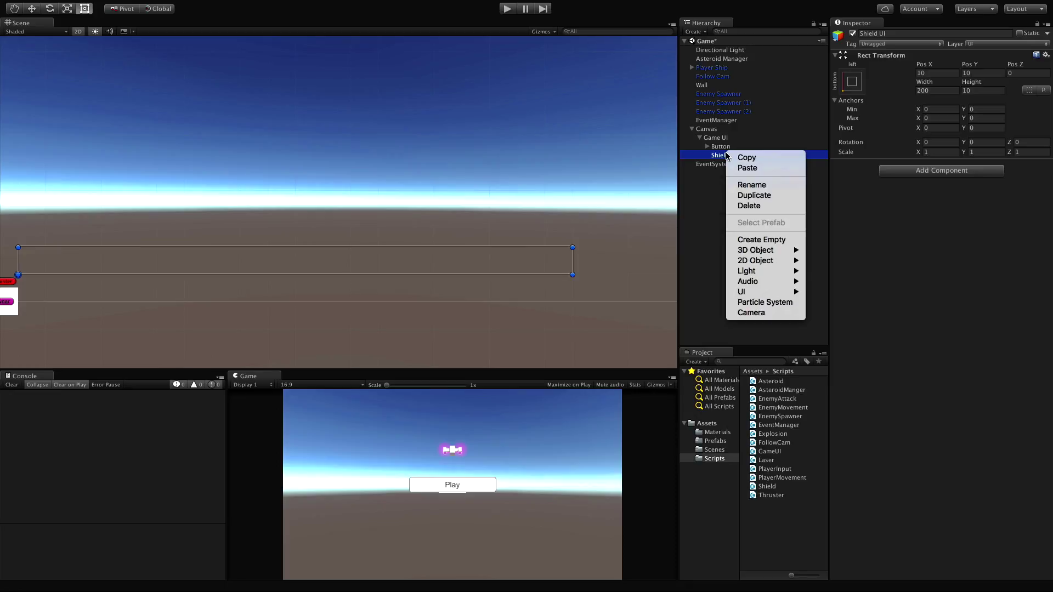
pyautogui.moveTo(789, 295)
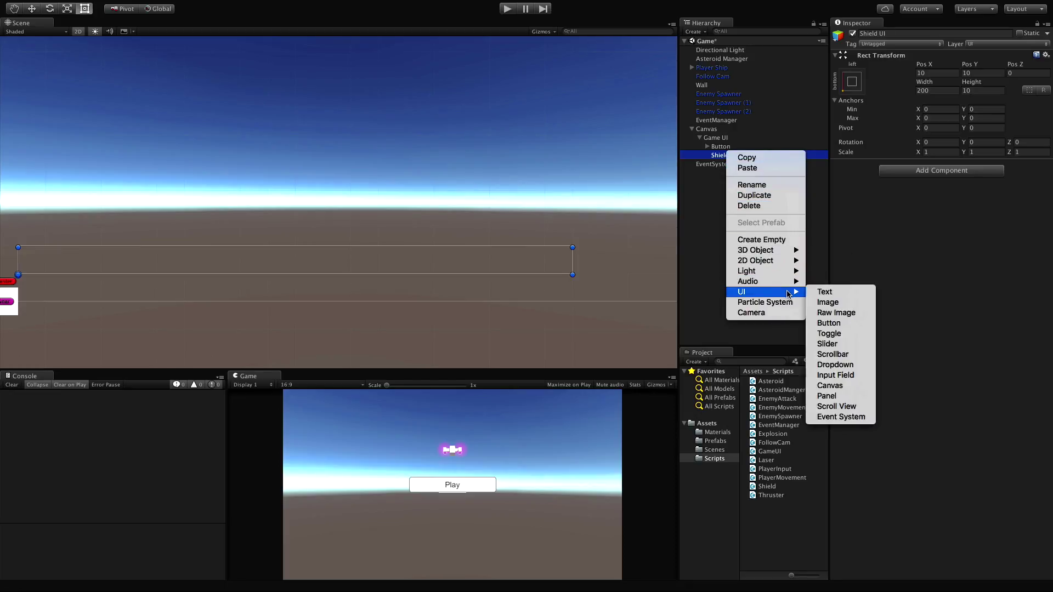
pyautogui.click(828, 302)
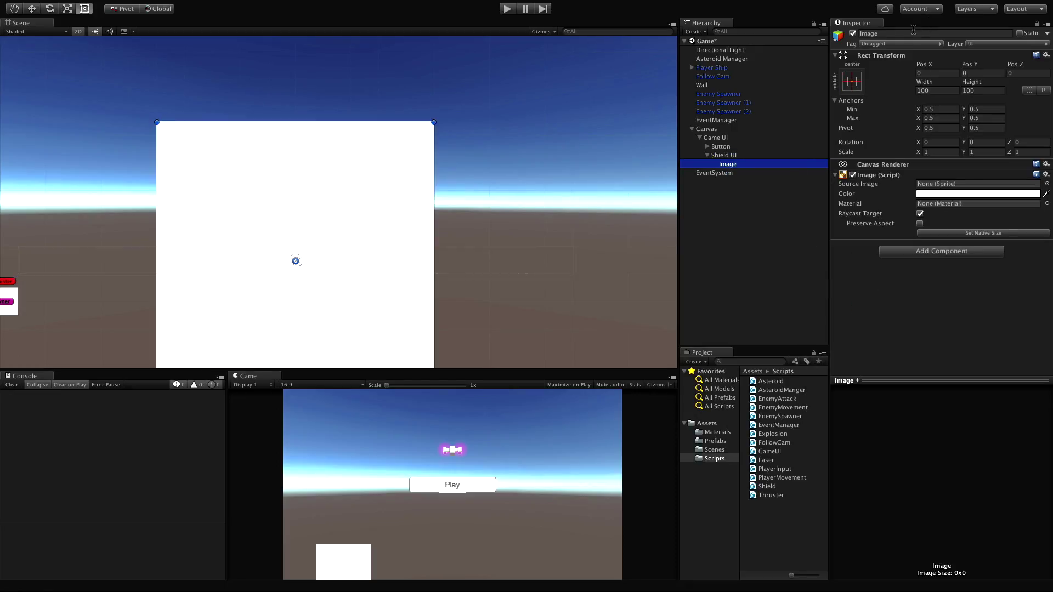
pyautogui.click(913, 32)
pyautogui.write('bac')
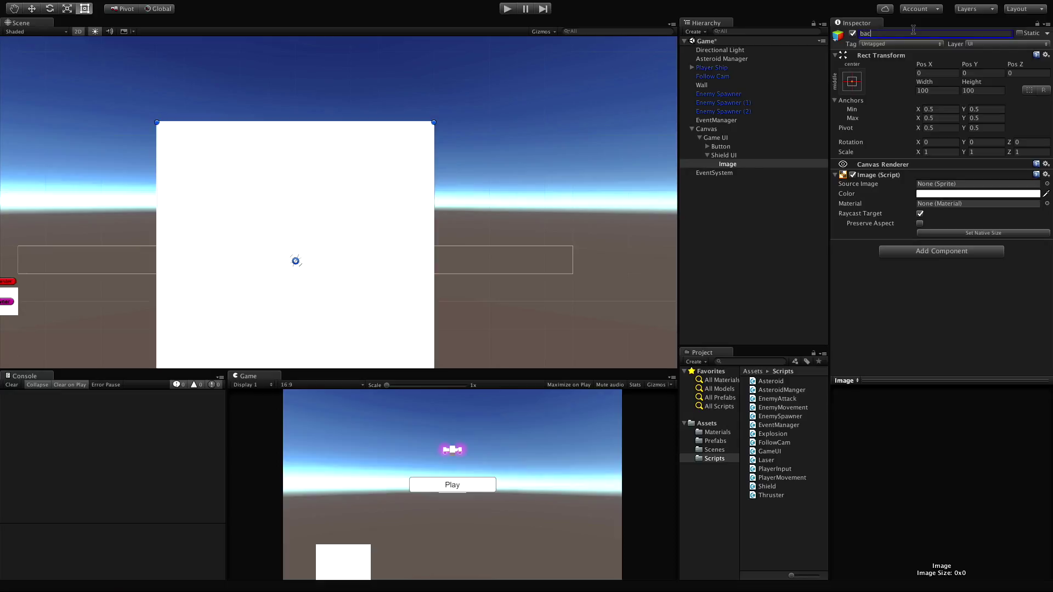
pyautogui.write('kground')
pyautogui.press('Return')
pyautogui.click(852, 81)
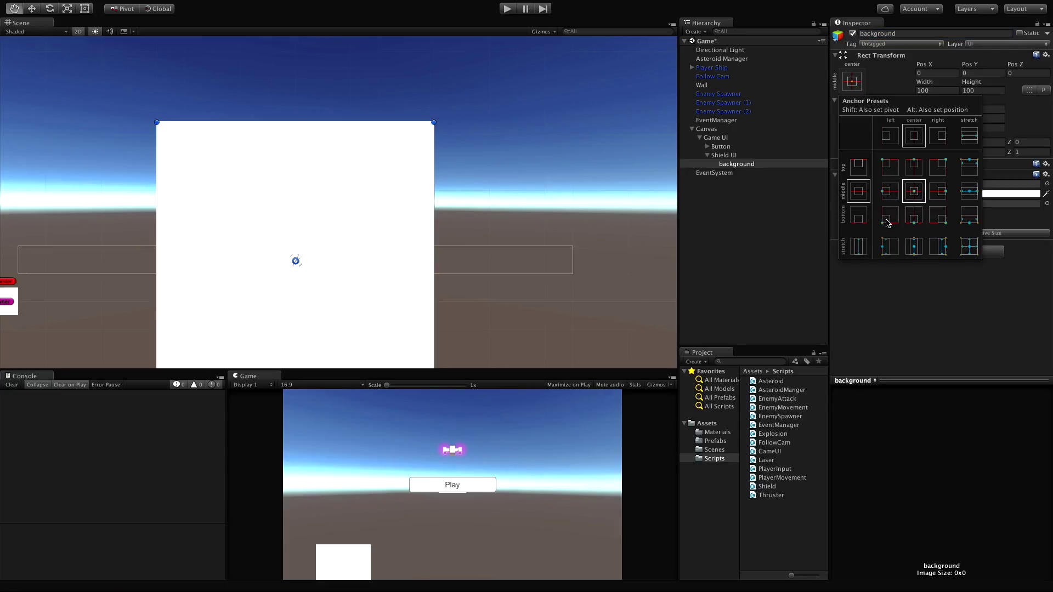
pyautogui.click(892, 216)
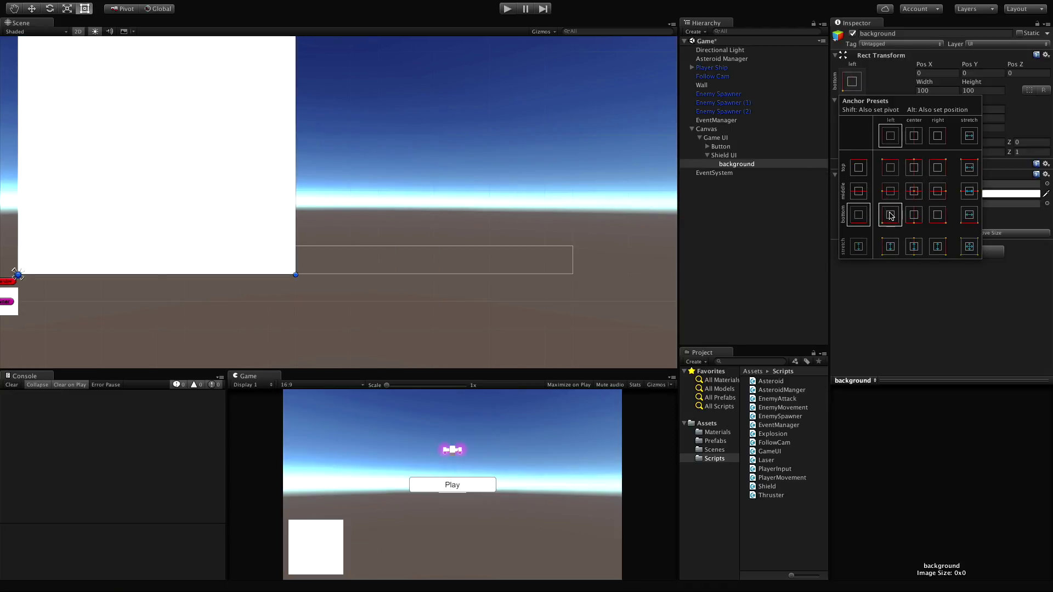
pyautogui.click(734, 164)
pyautogui.click(727, 155)
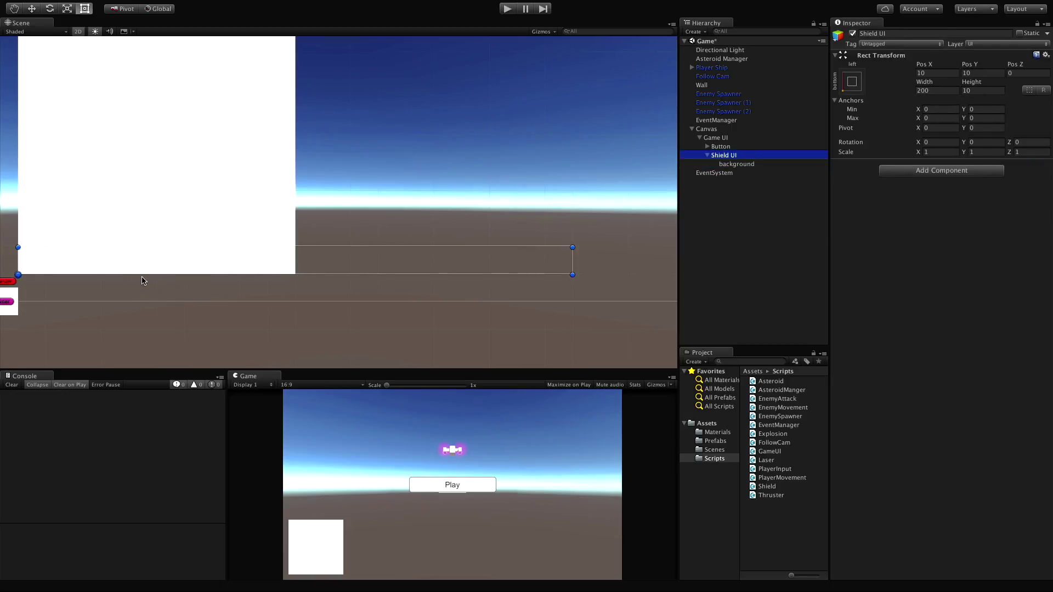
pyautogui.moveTo(226, 235); pyautogui.dragTo(380, 221, button='middle')
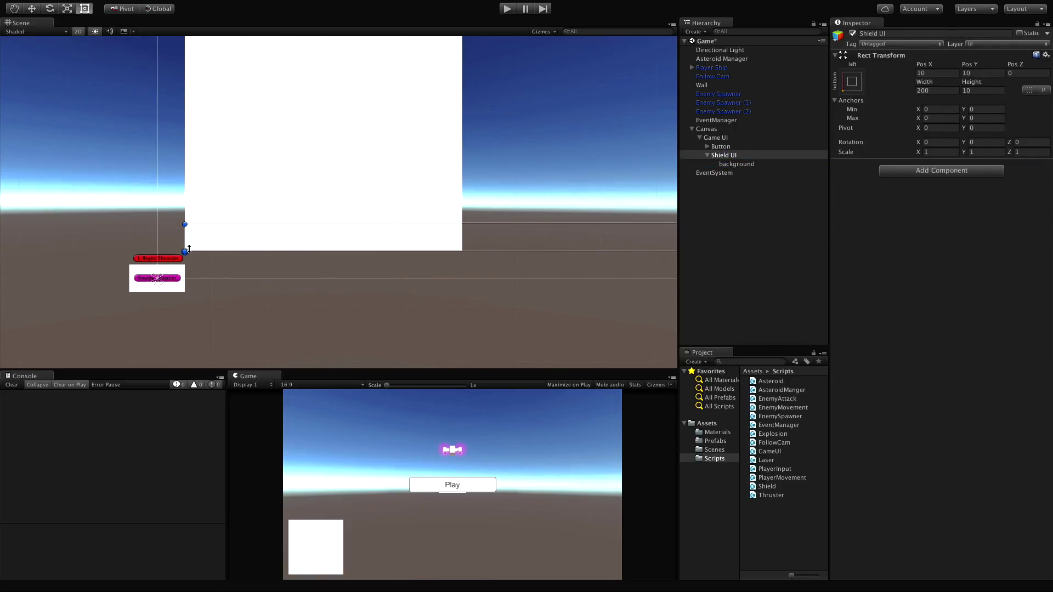
pyautogui.moveTo(187, 256); pyautogui.dragTo(28, 287, button='middle')
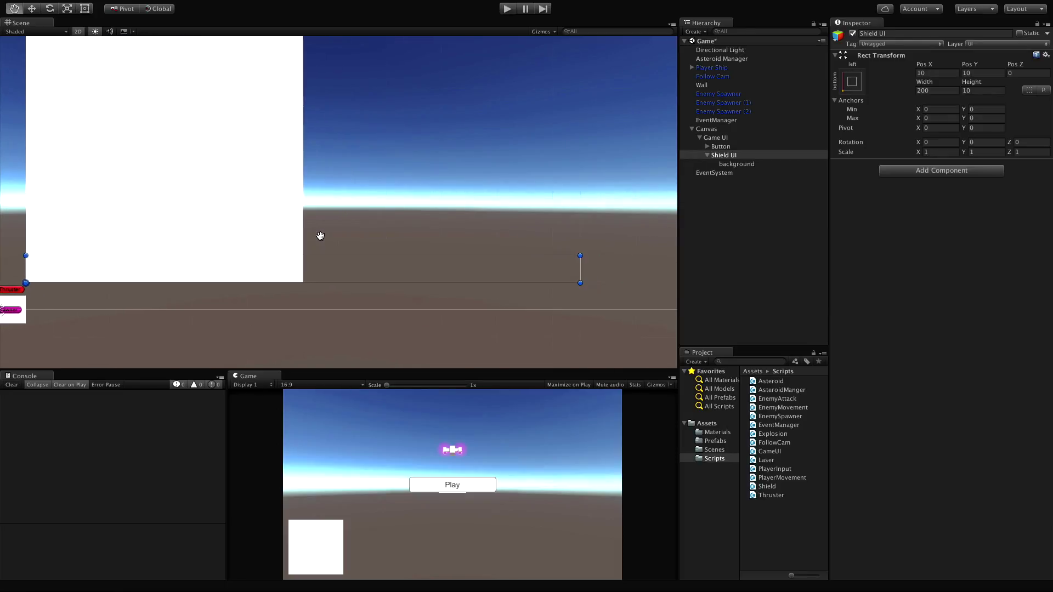
pyautogui.moveTo(269, 174); pyautogui.dragTo(437, 154, button='middle')
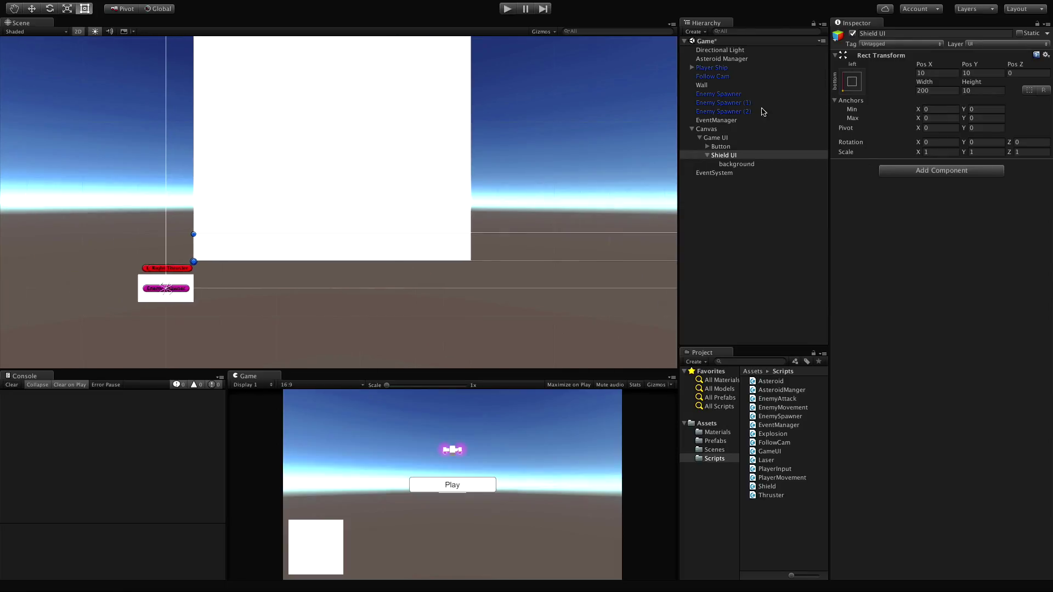
pyautogui.click(184, 301)
pyautogui.click(737, 164)
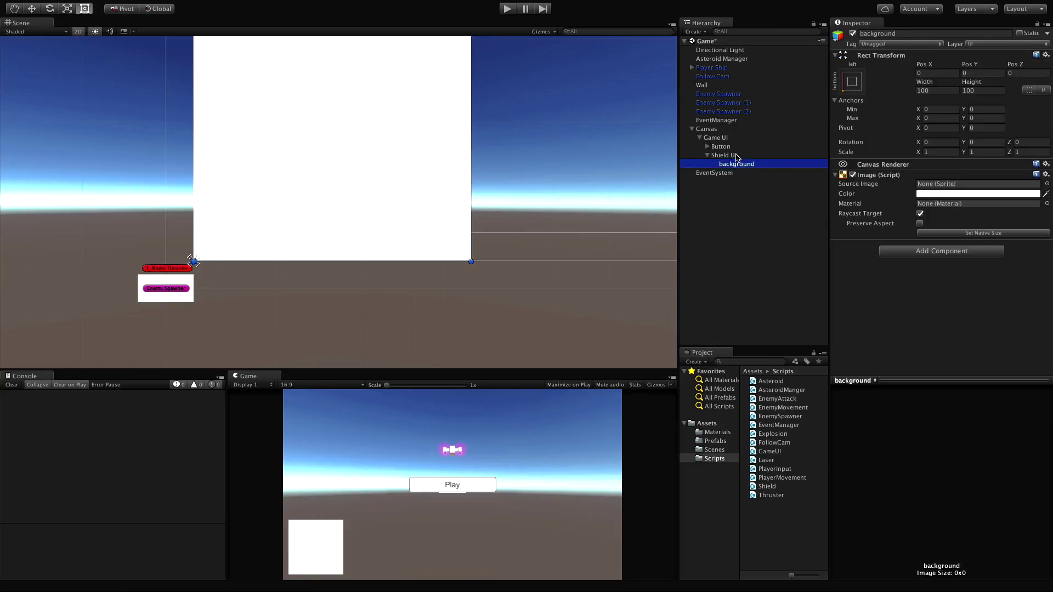
pyautogui.click(730, 156)
pyautogui.click(746, 164)
pyautogui.click(853, 34)
pyautogui.click(853, 34)
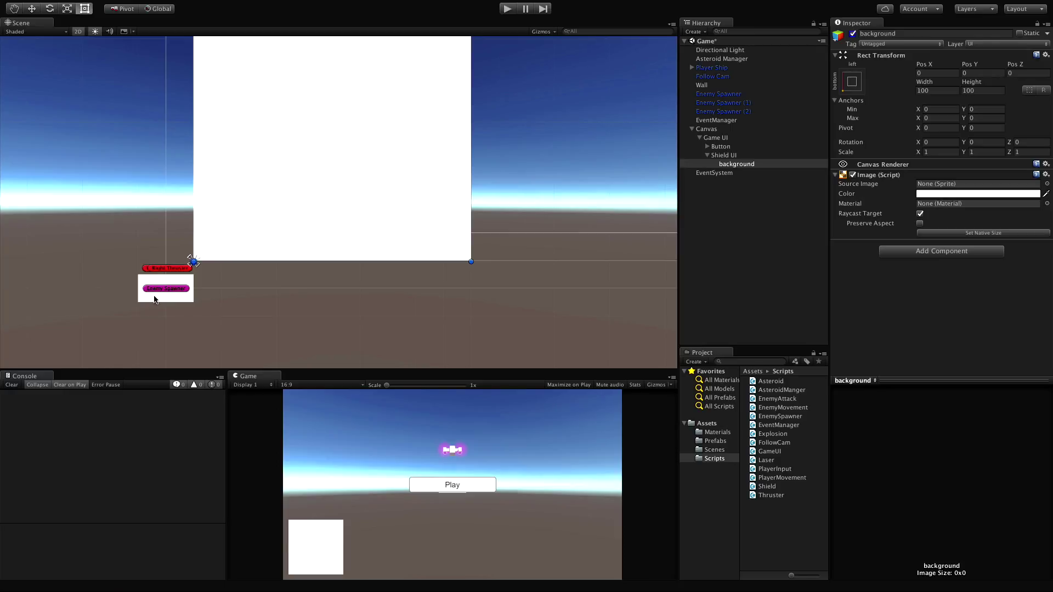
pyautogui.moveTo(306, 296); pyautogui.dragTo(271, 298, button='middle')
pyautogui.press('f')
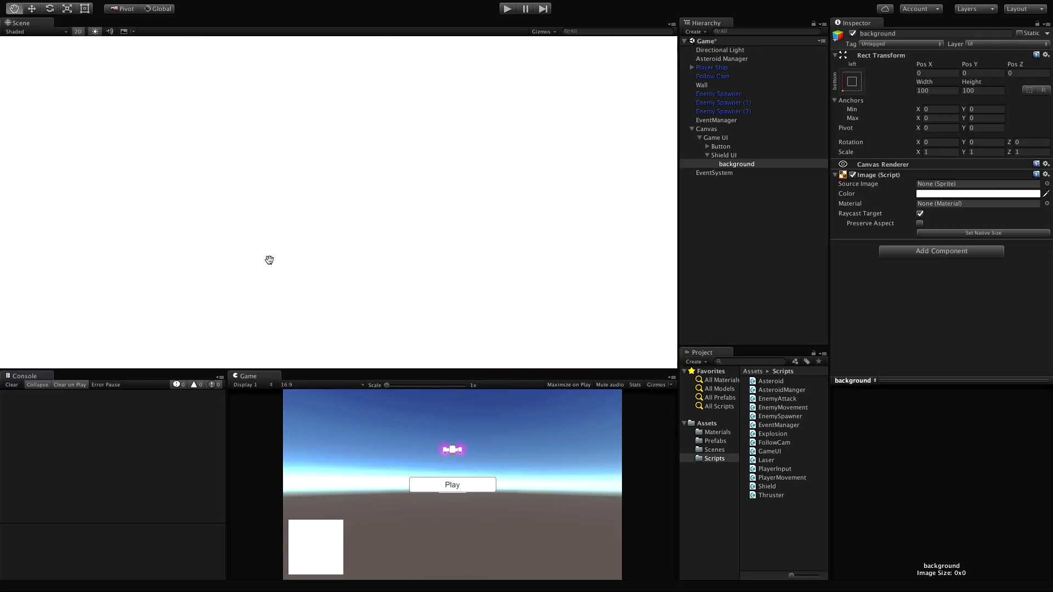
pyautogui.press('t')
pyautogui.scroll(-5, 269, 180)
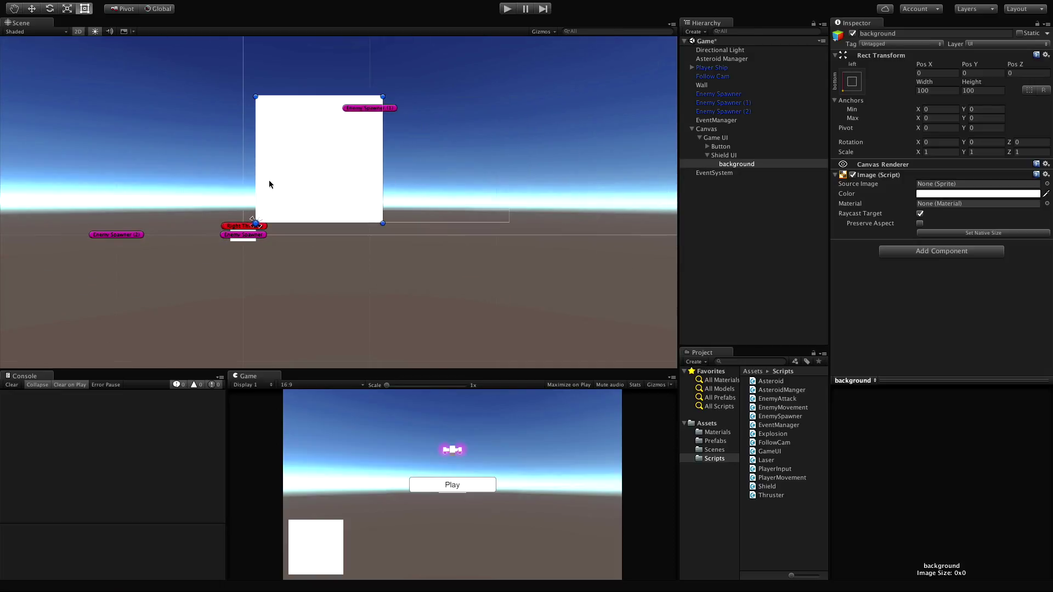
pyautogui.click(78, 31)
pyautogui.press('w')
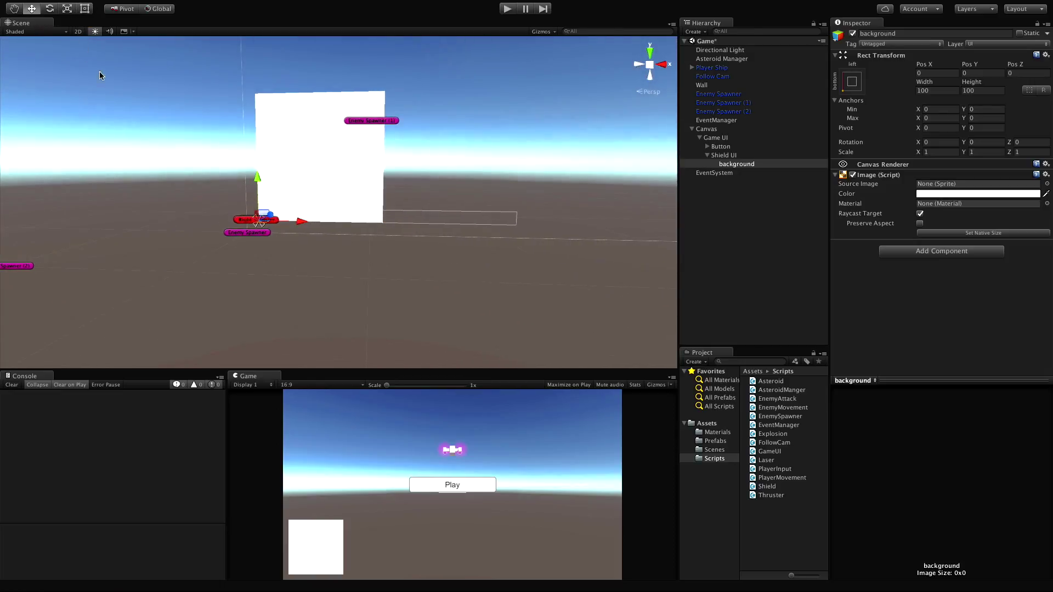
pyautogui.keyDown('alt'); pyautogui.moveTo(152, 256); pyautogui.dragTo(269, 291); pyautogui.keyUp('alt')
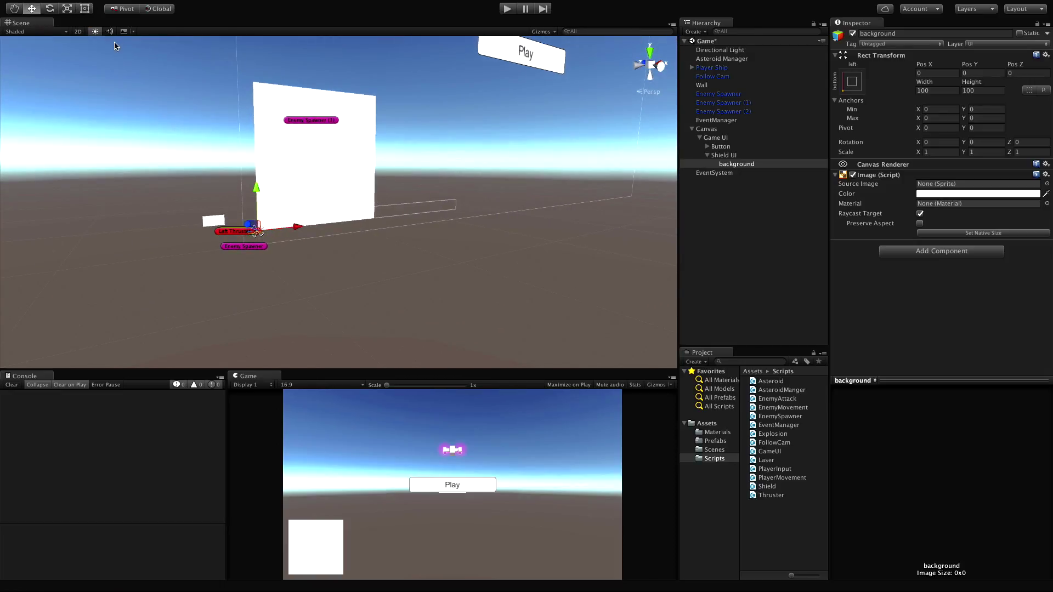
pyautogui.click(77, 32)
# - Resize the background image to Width 200 and Height 10 in its Rect Transform
pyautogui.press('t')
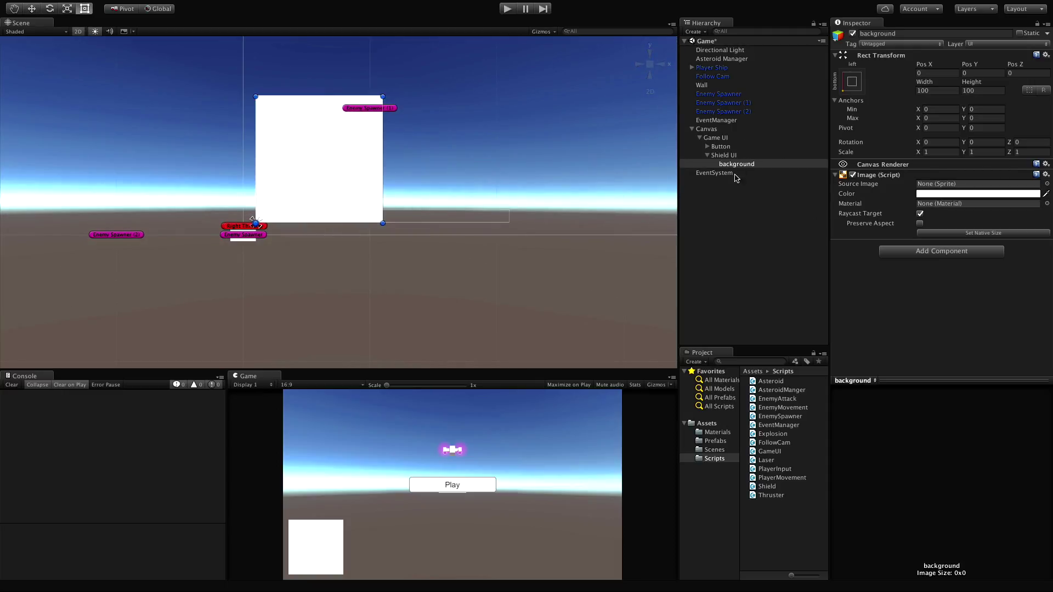
pyautogui.scroll(8, 421, 212)
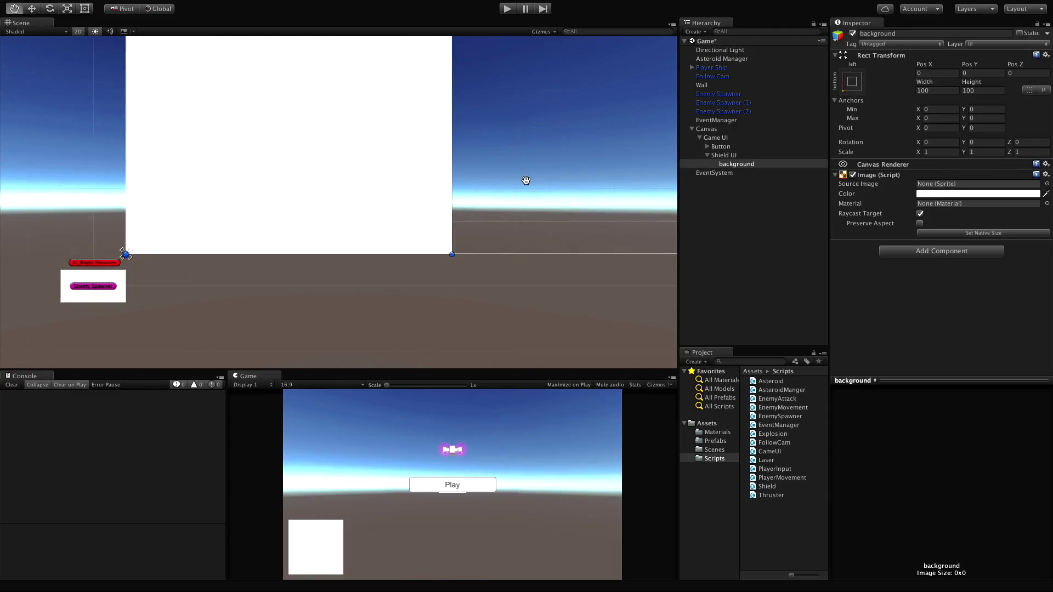
pyautogui.moveTo(525, 179); pyautogui.dragTo(416, 183, button='middle')
pyautogui.scroll(-1, 411, 186)
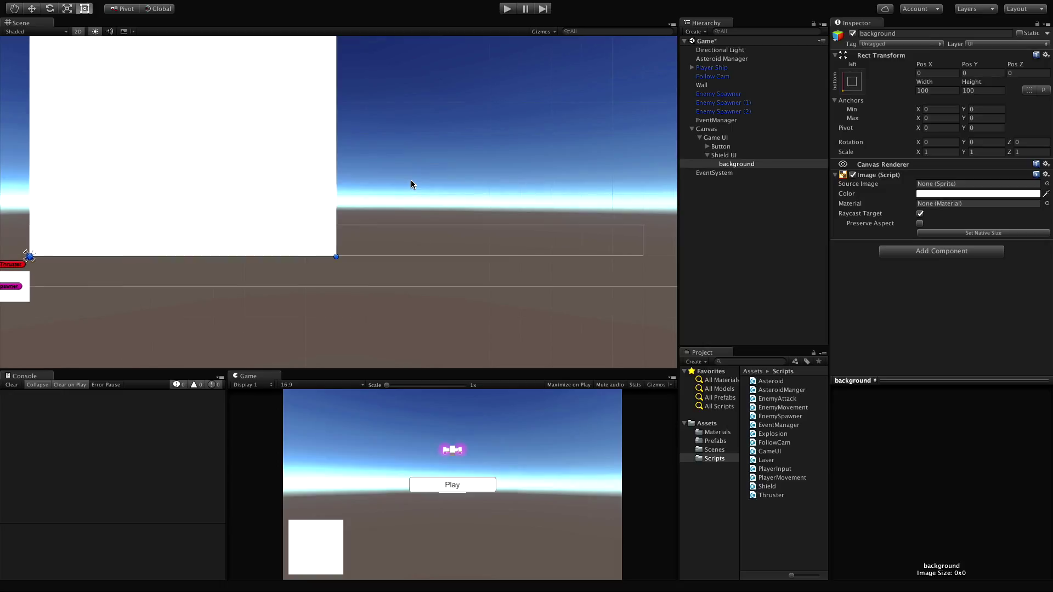
pyautogui.click(939, 91)
pyautogui.write('200')
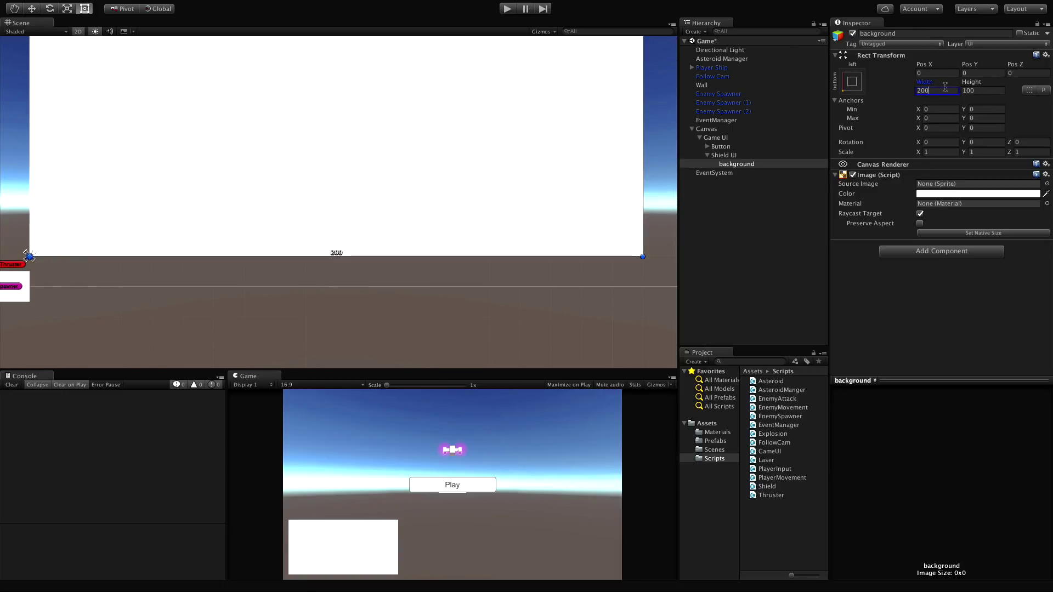
pyautogui.press('Tab')
pyautogui.write('10')
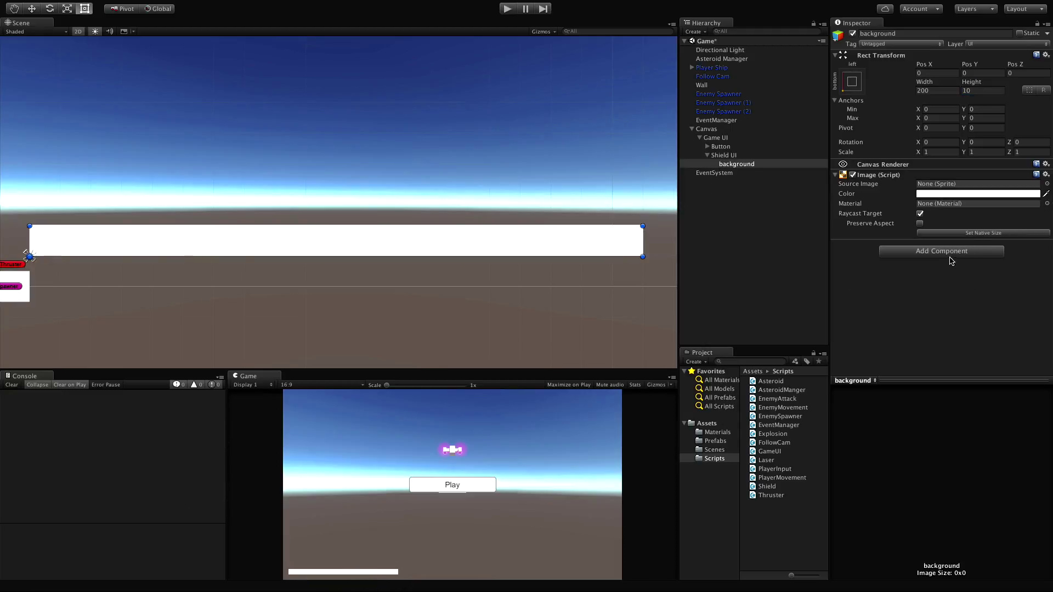
# - Add an Outline component to background with Effect Distance X 3 and Y -3
pyautogui.click(928, 253)
pyautogui.press('Return')
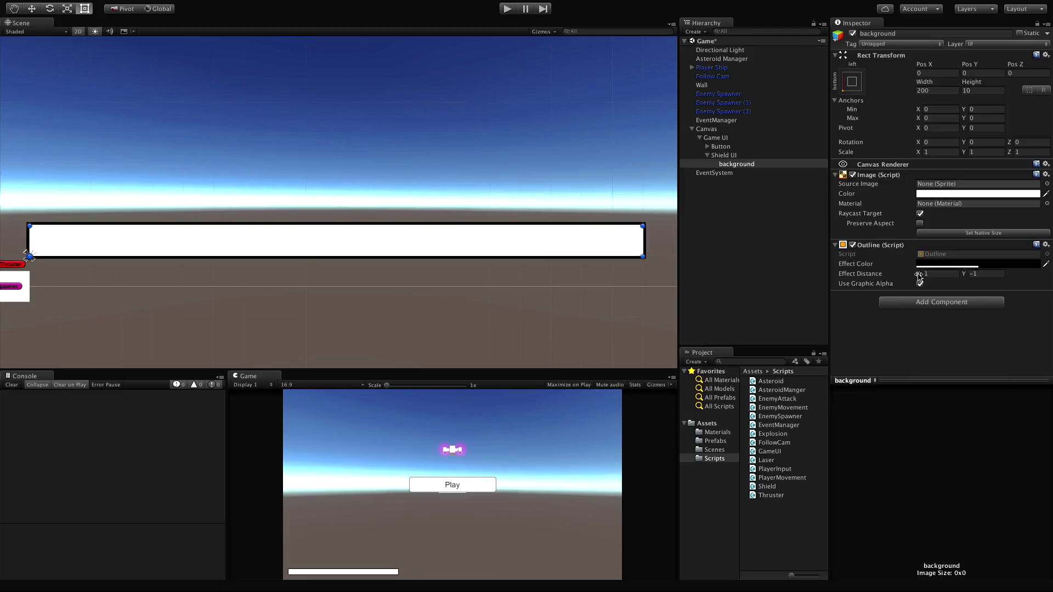
pyautogui.click(940, 274)
pyautogui.write('3')
pyautogui.press('Tab')
pyautogui.write('-3')
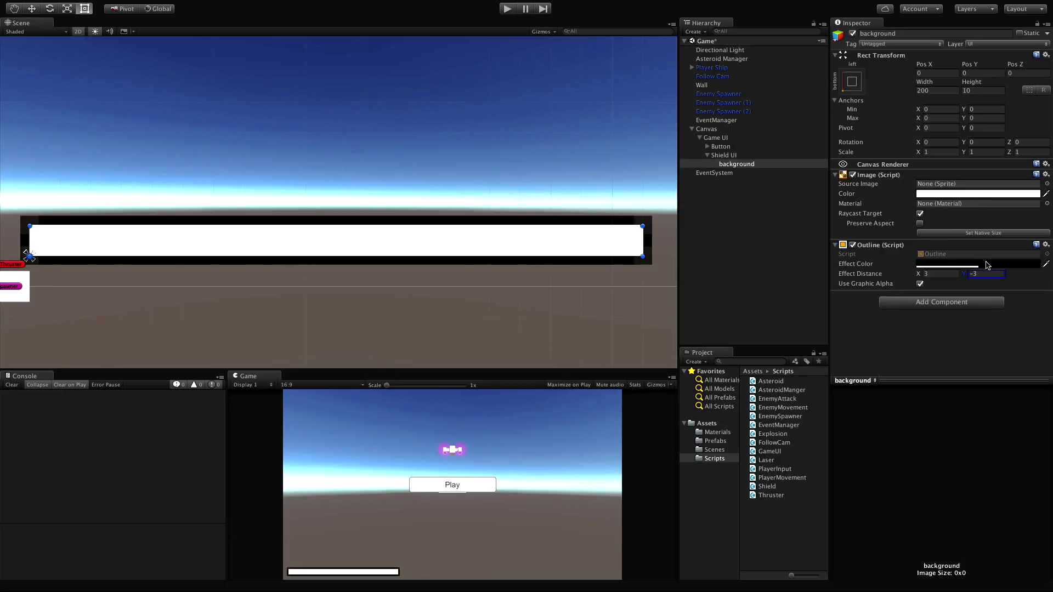
# - Set the background Image Color alpha to 171 for a semi-transparent white fill
pyautogui.click(986, 195)
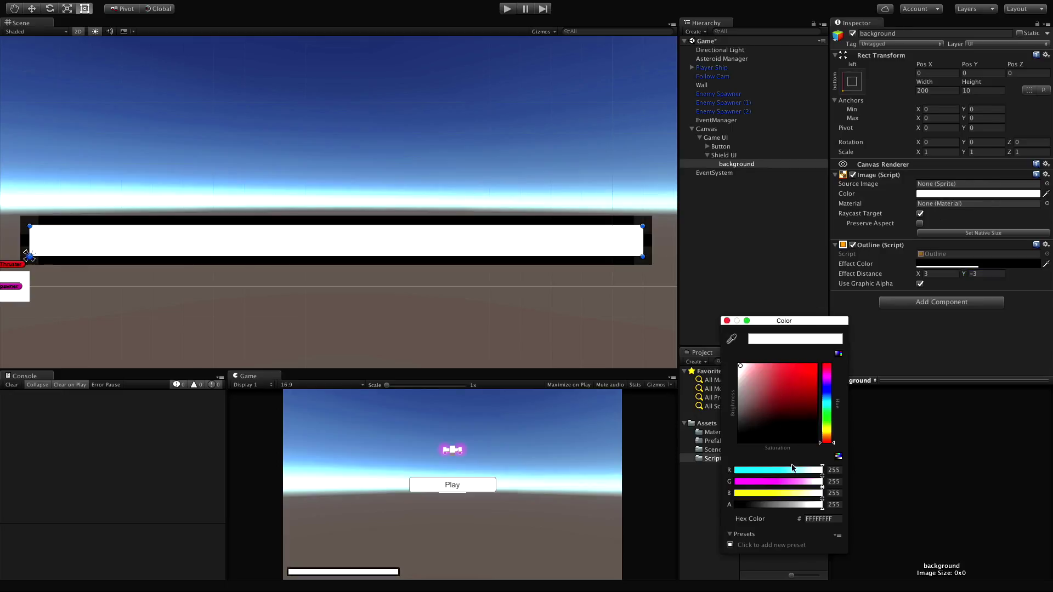
pyautogui.moveTo(823, 507); pyautogui.dragTo(781, 508)
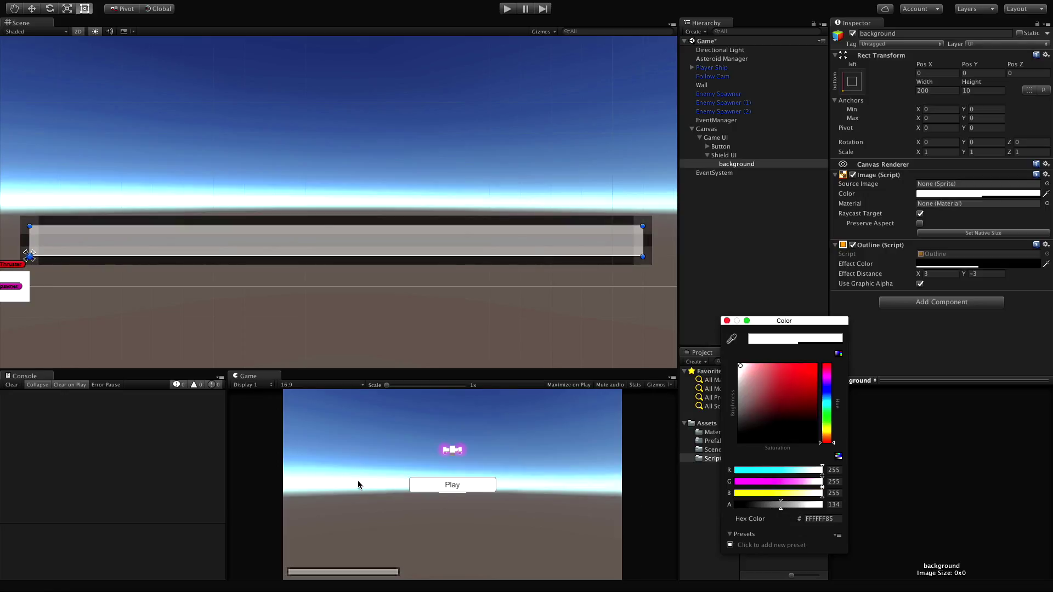
pyautogui.click(785, 505)
pyautogui.moveTo(788, 508); pyautogui.dragTo(795, 505)
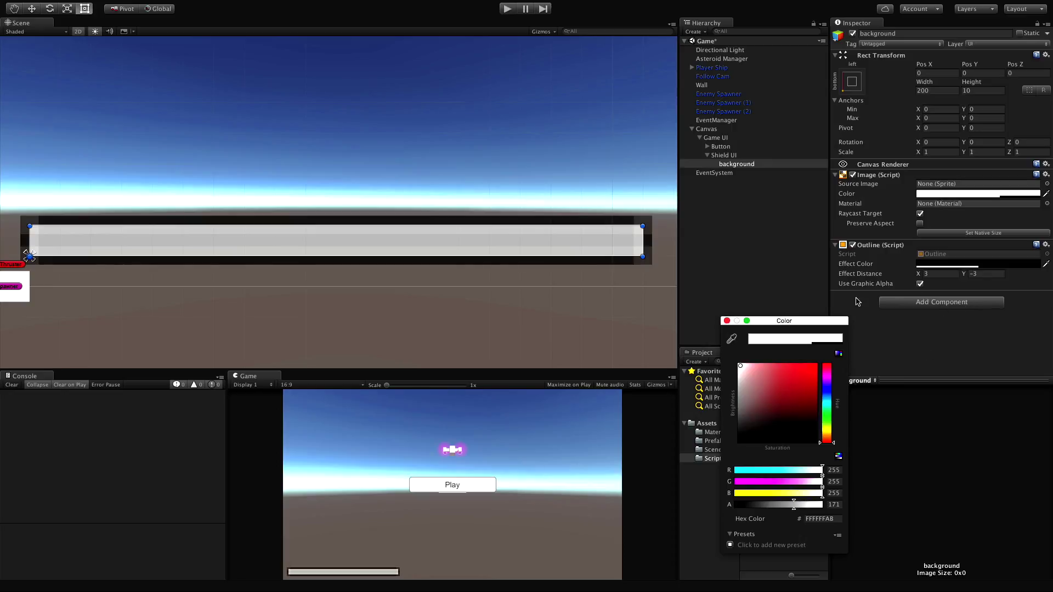
pyautogui.click(727, 320)
# - Untick Use Graphic Alpha on the Outline and keep its Effect Color solid black
pyautogui.click(920, 284)
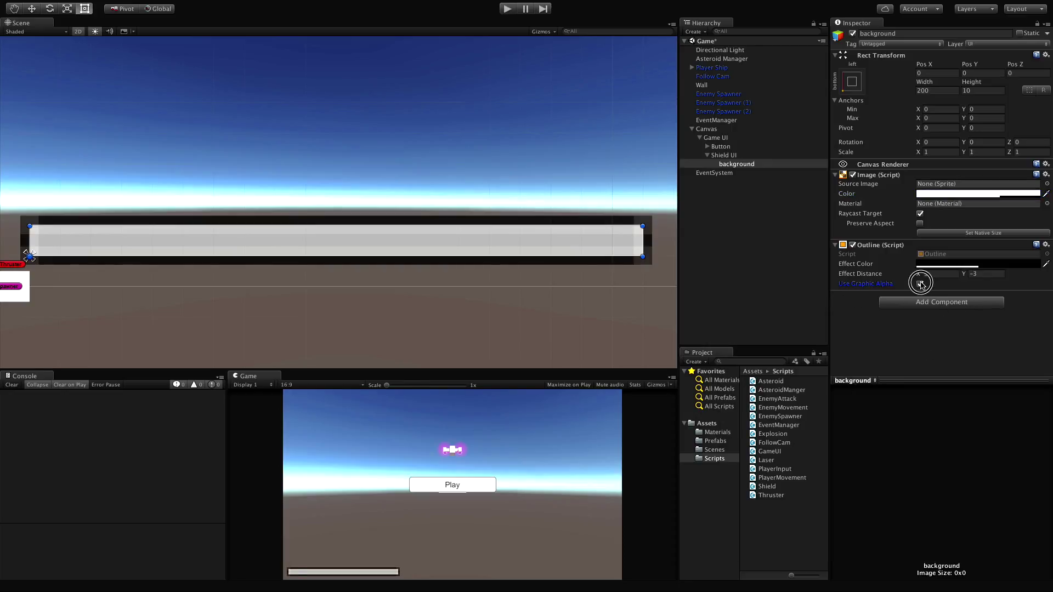
pyautogui.click(953, 265)
pyautogui.moveTo(783, 506); pyautogui.dragTo(867, 497)
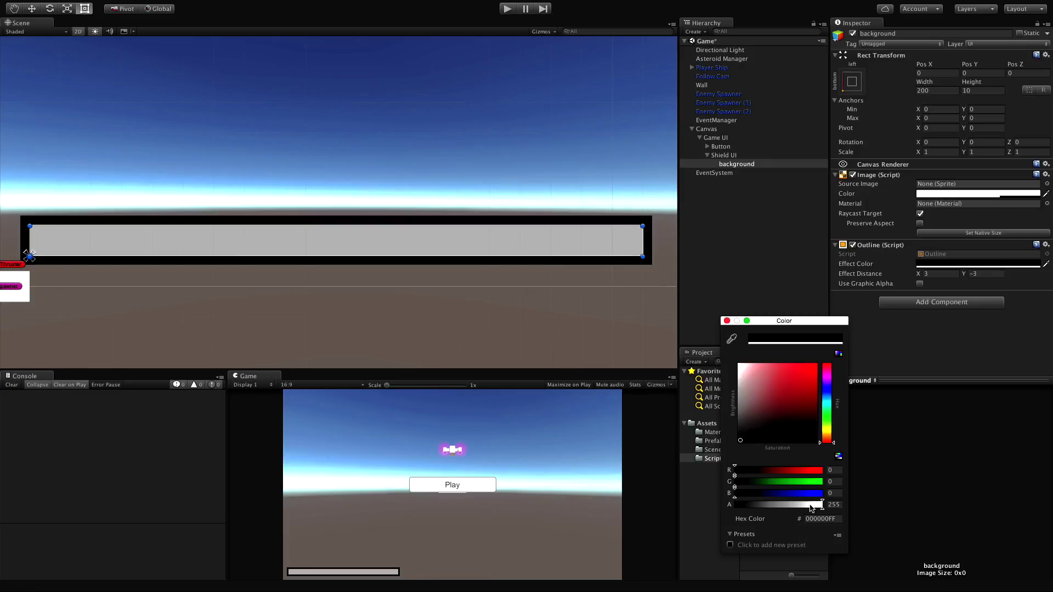
pyautogui.moveTo(812, 508); pyautogui.dragTo(856, 488)
pyautogui.click(942, 204)
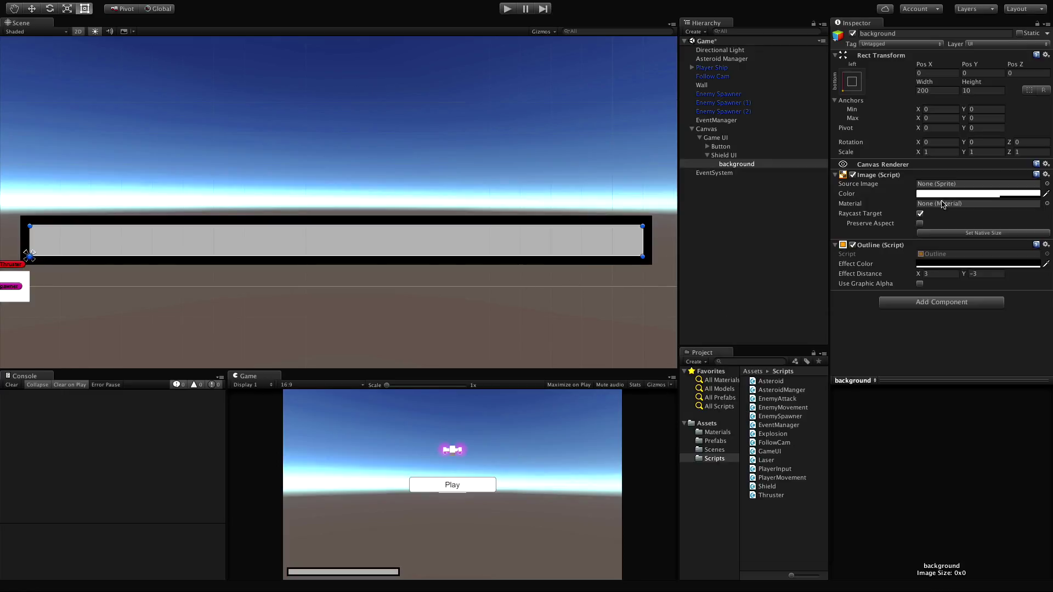
pyautogui.click(956, 194)
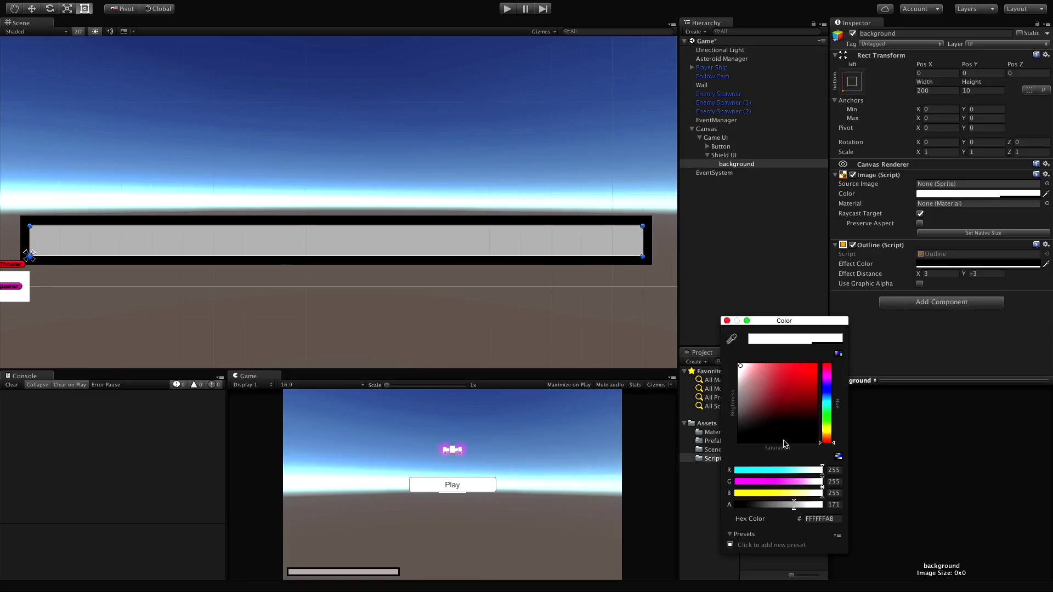
# - Set the background fill colour to pale pink FDC9CA with alpha 123
pyautogui.click(795, 505)
pyautogui.moveTo(794, 505); pyautogui.dragTo(735, 504)
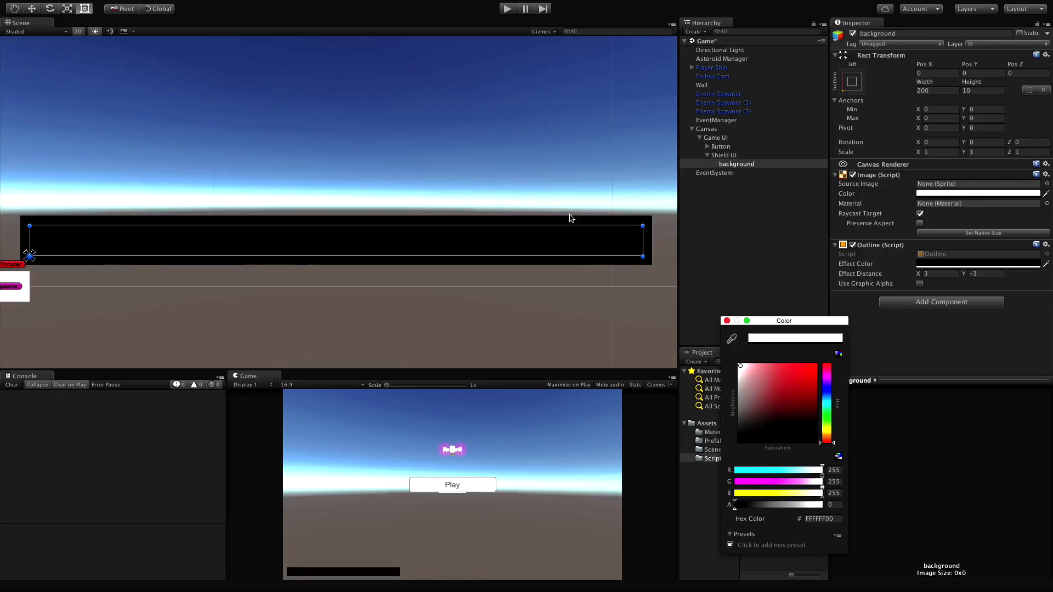
pyautogui.moveTo(740, 507); pyautogui.dragTo(777, 505)
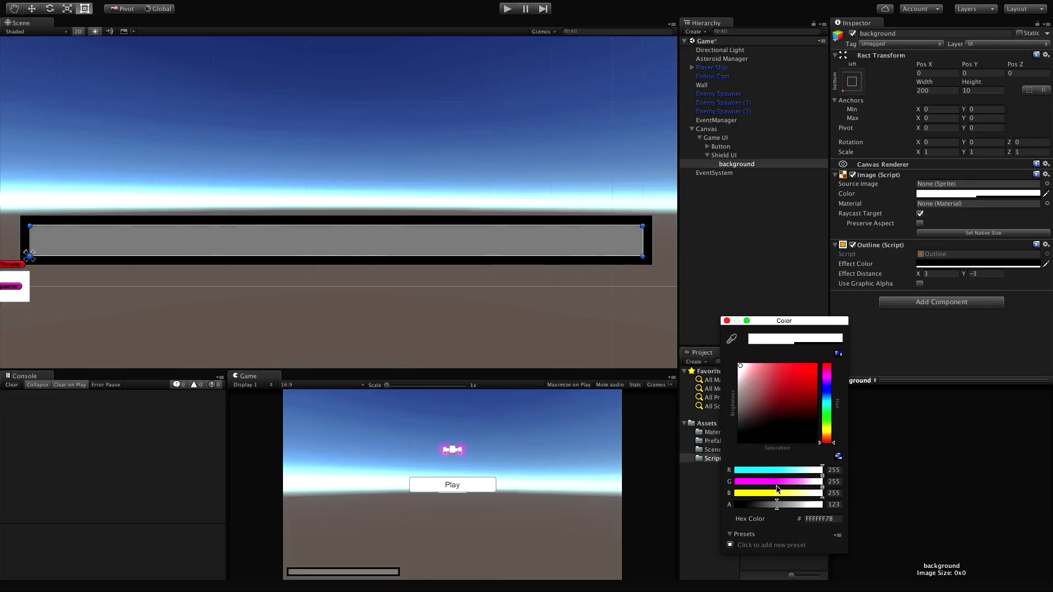
pyautogui.click(827, 420)
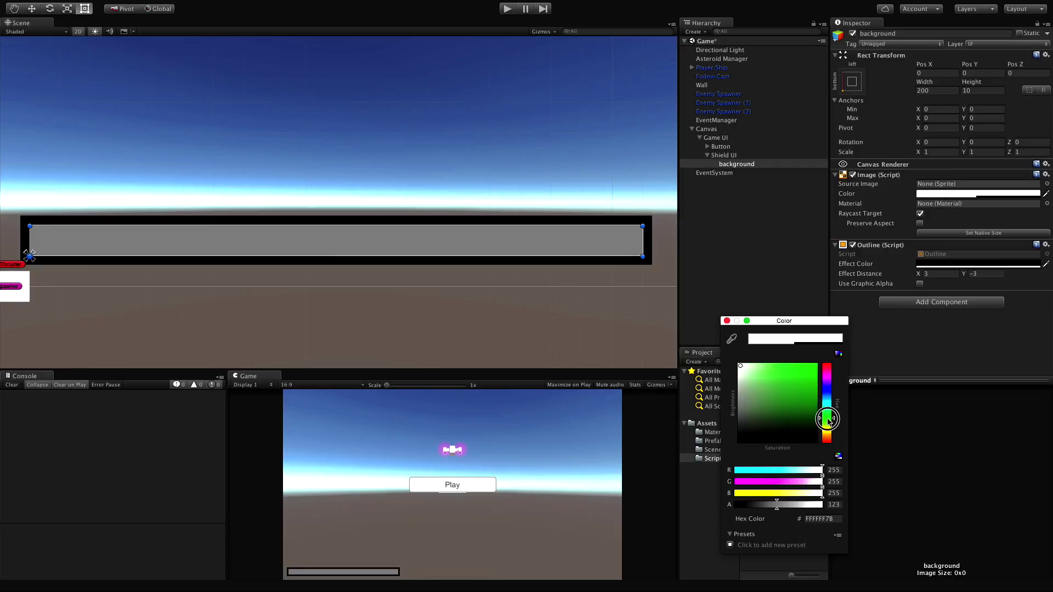
pyautogui.click(756, 368)
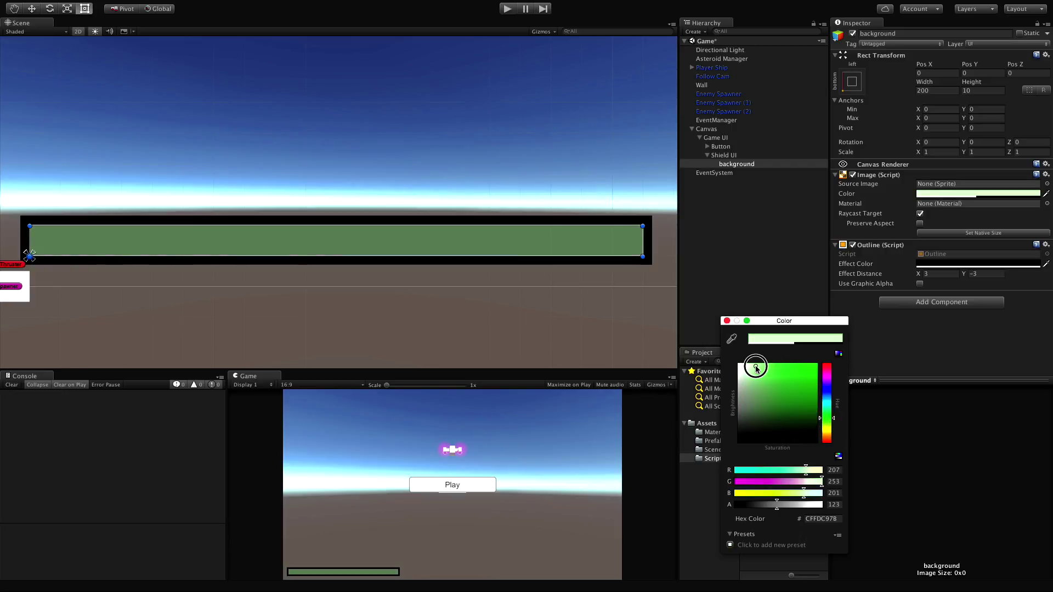
pyautogui.click(827, 364)
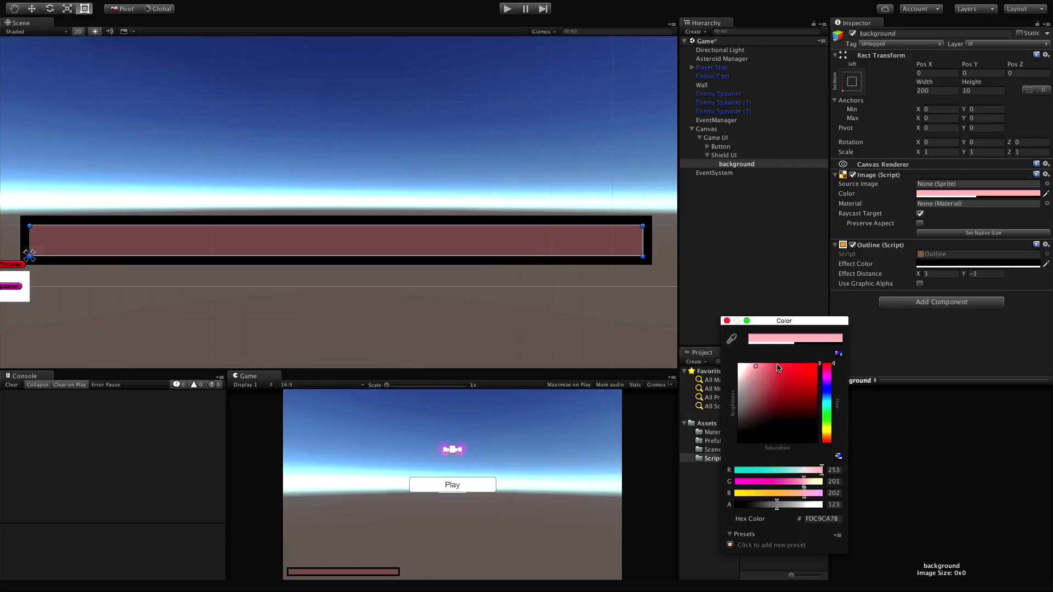
pyautogui.click(727, 322)
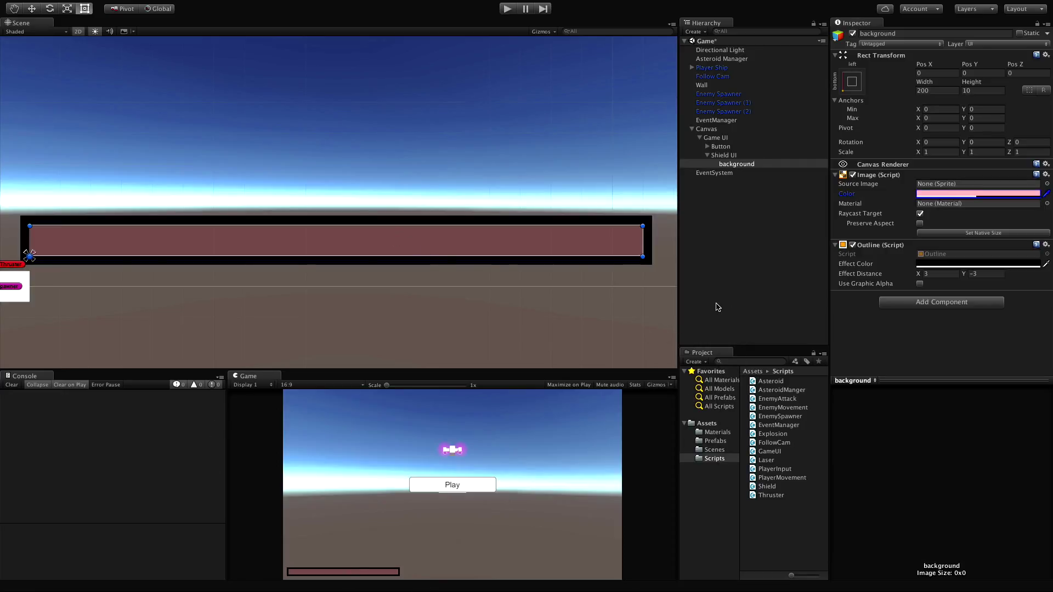
# - Duplicate background as 'bar', tick Use Graphic Alpha, and disable its Outline component
pyautogui.click(751, 164)
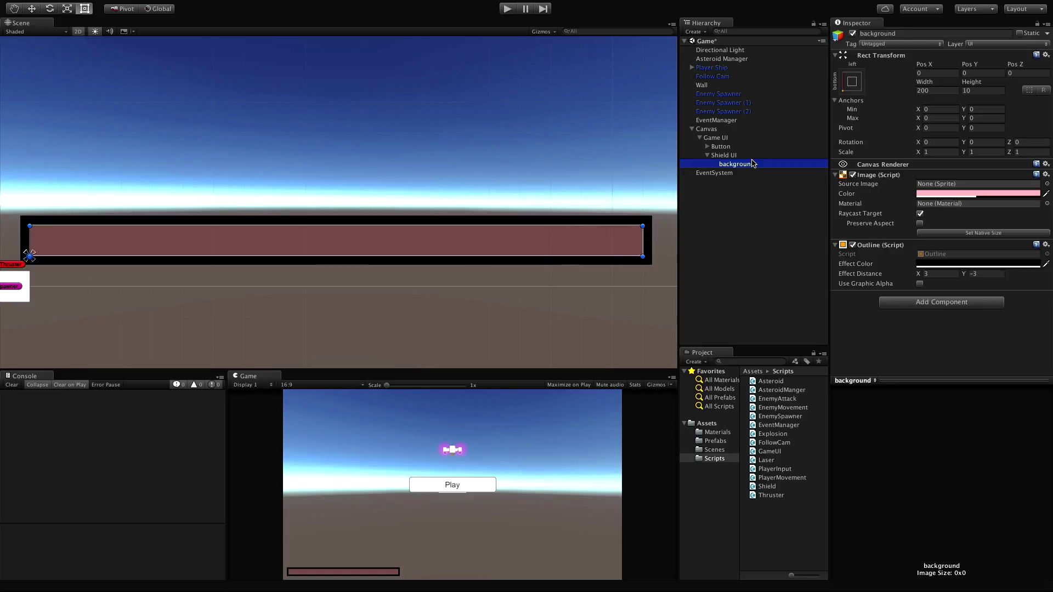
pyautogui.hotkey('ctrl', 'd')
pyautogui.click(901, 33)
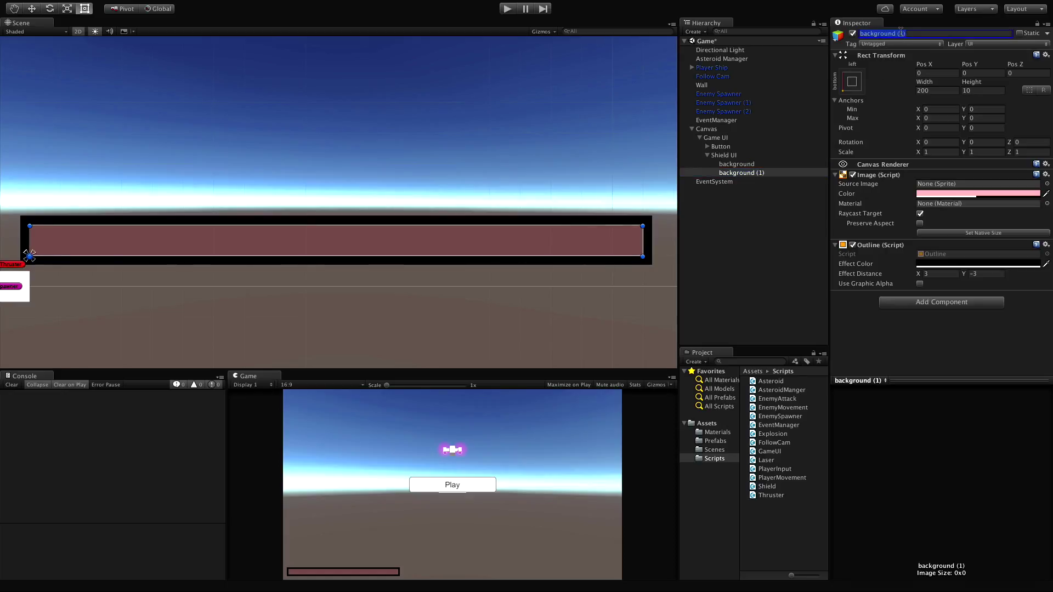
pyautogui.write('bar')
pyautogui.press('Return')
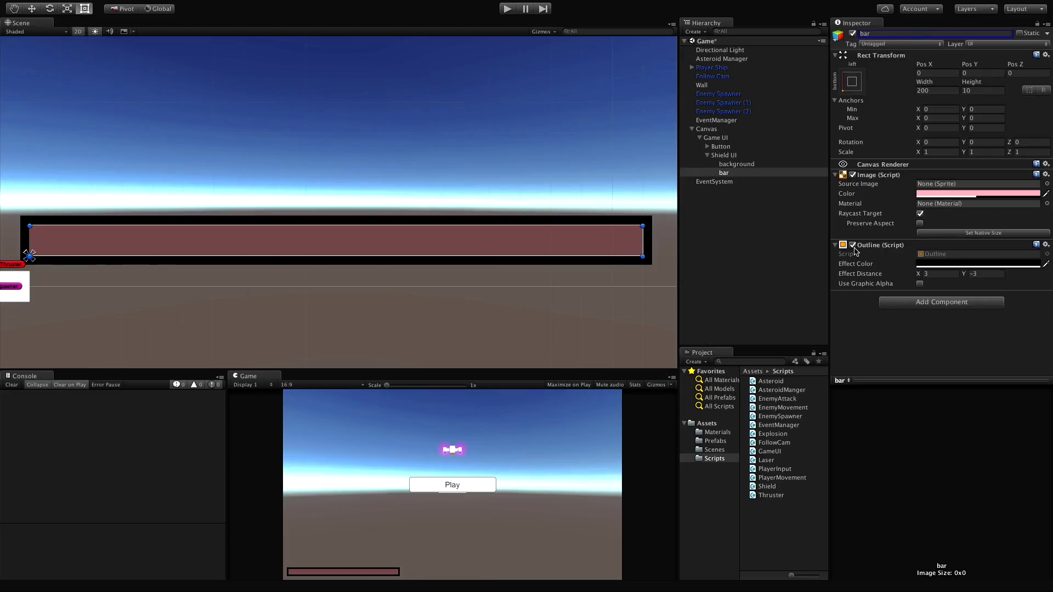
pyautogui.click(921, 284)
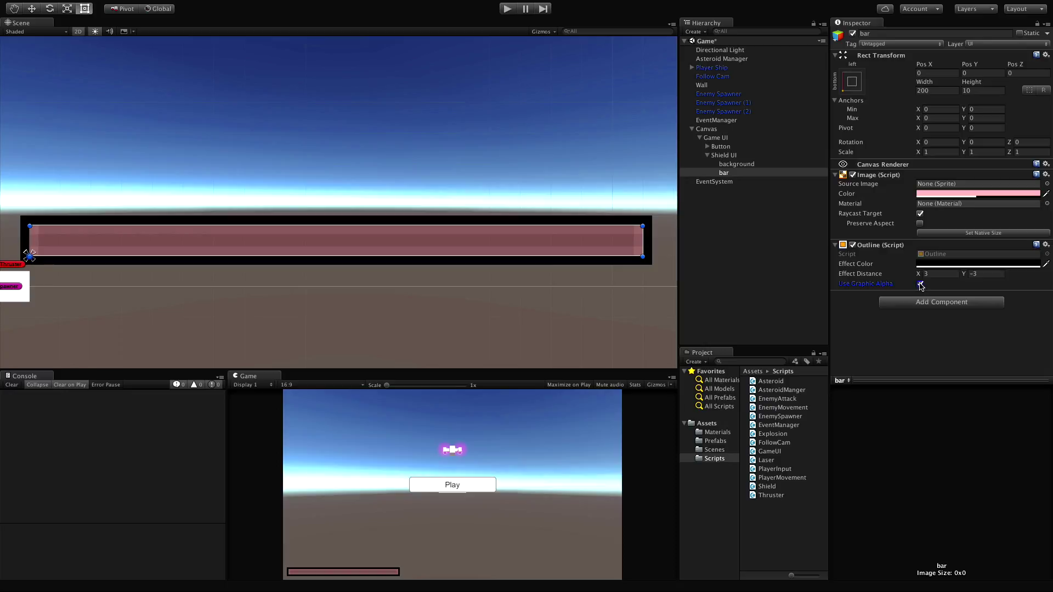
pyautogui.click(853, 245)
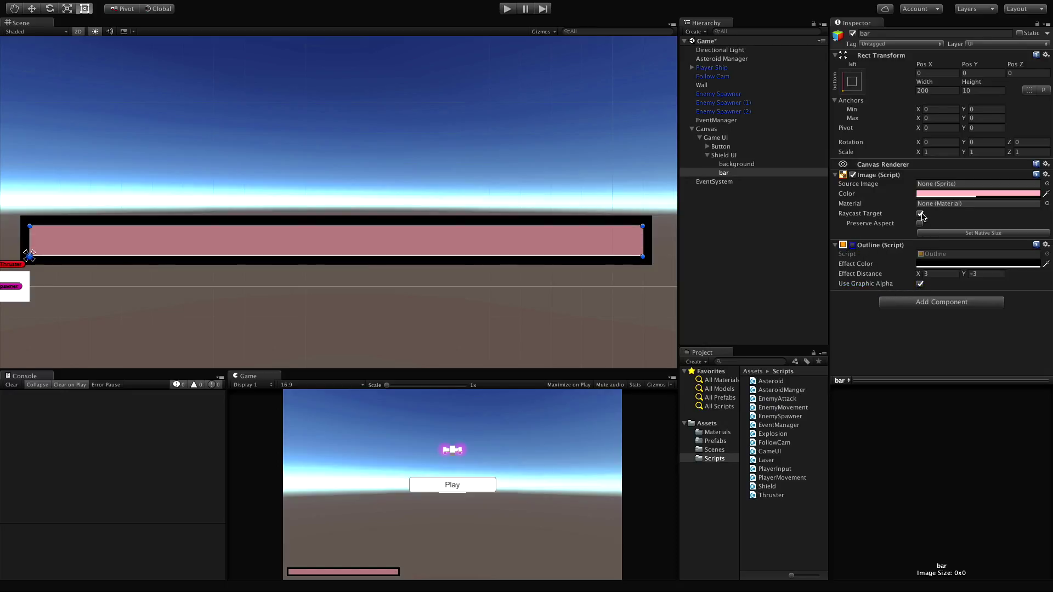
pyautogui.click(940, 194)
# - Set the bar's Image colour to fully opaque bright green, hex 00FF0C
pyautogui.click(829, 421)
pyautogui.moveTo(807, 387); pyautogui.dragTo(816, 366)
pyautogui.click(827, 416)
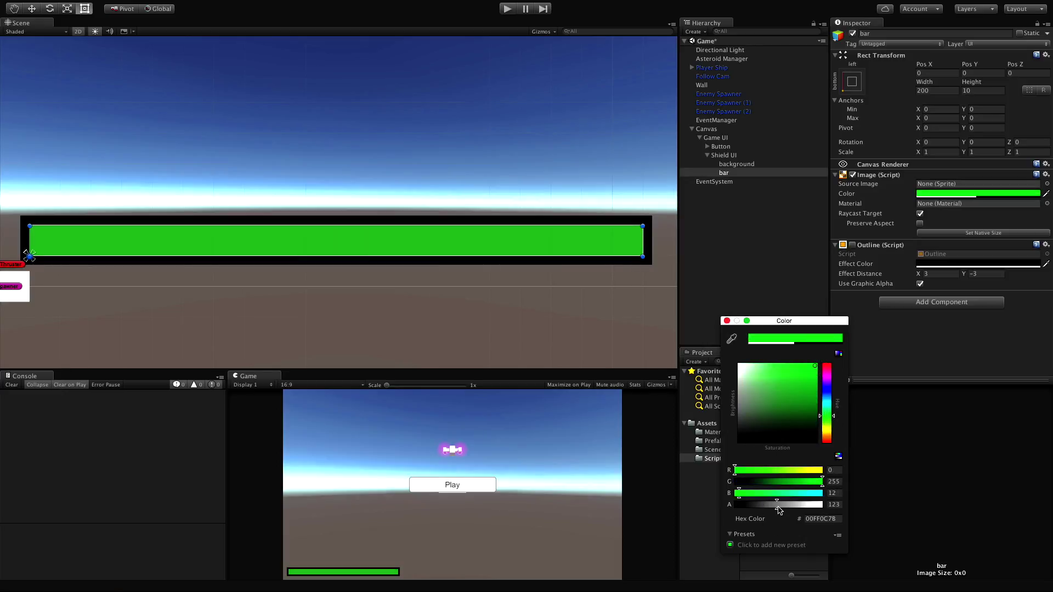
pyautogui.moveTo(777, 506); pyautogui.dragTo(824, 503)
pyautogui.click(727, 320)
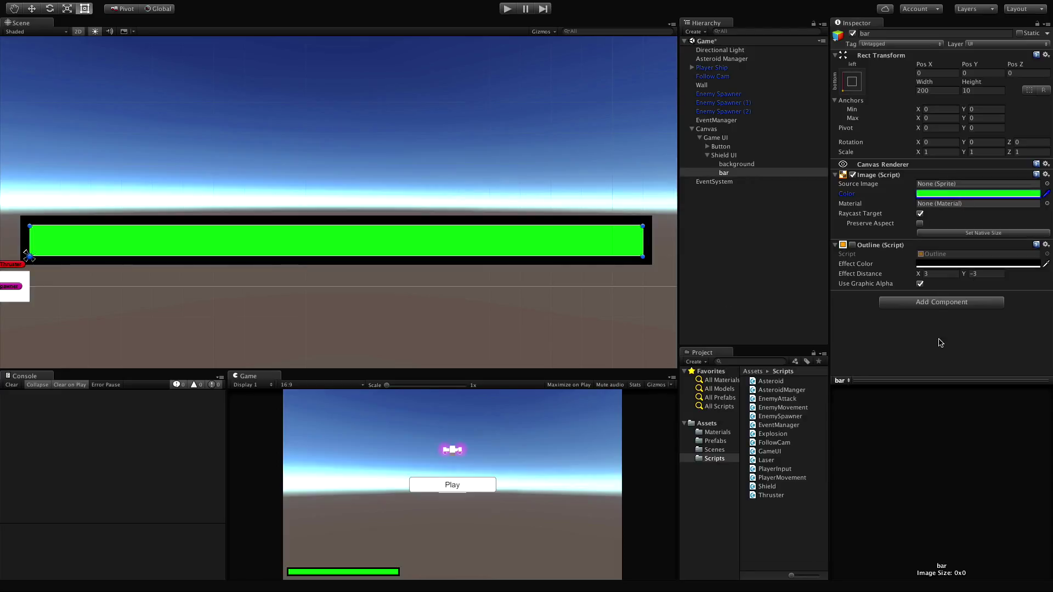
pyautogui.click(937, 92)
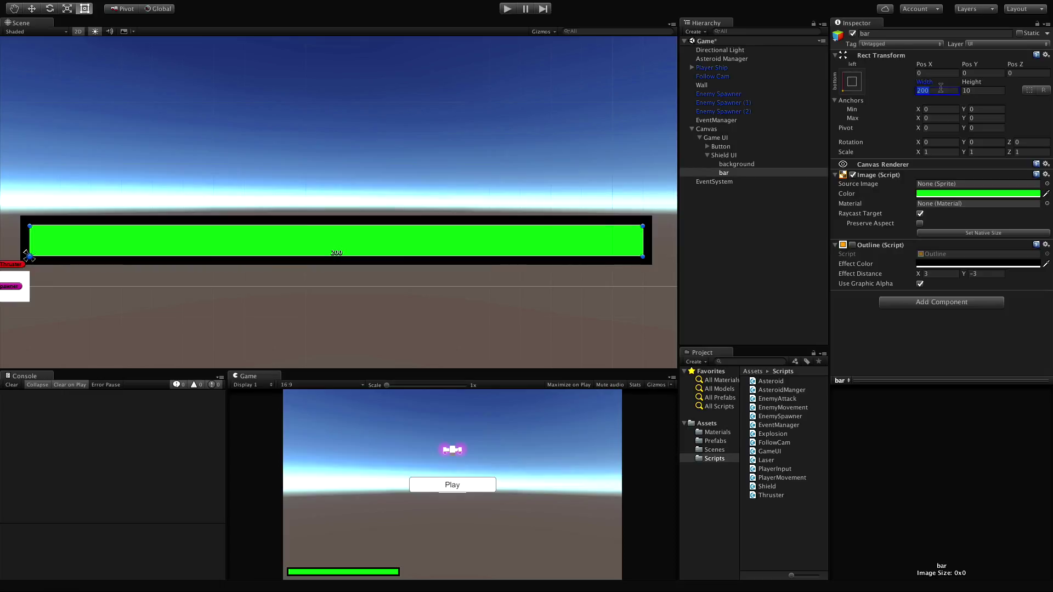
# - Try bar widths of 100 and then 10
pyautogui.write('100')
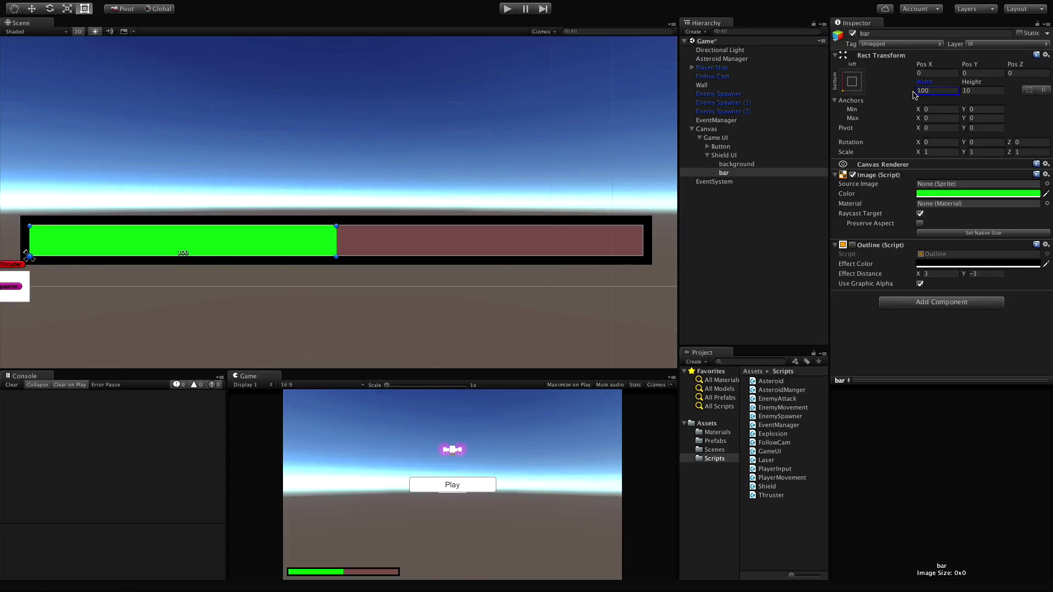
pyautogui.moveTo(919, 85); pyautogui.dragTo(866, 63)
pyautogui.doubleClick(935, 91)
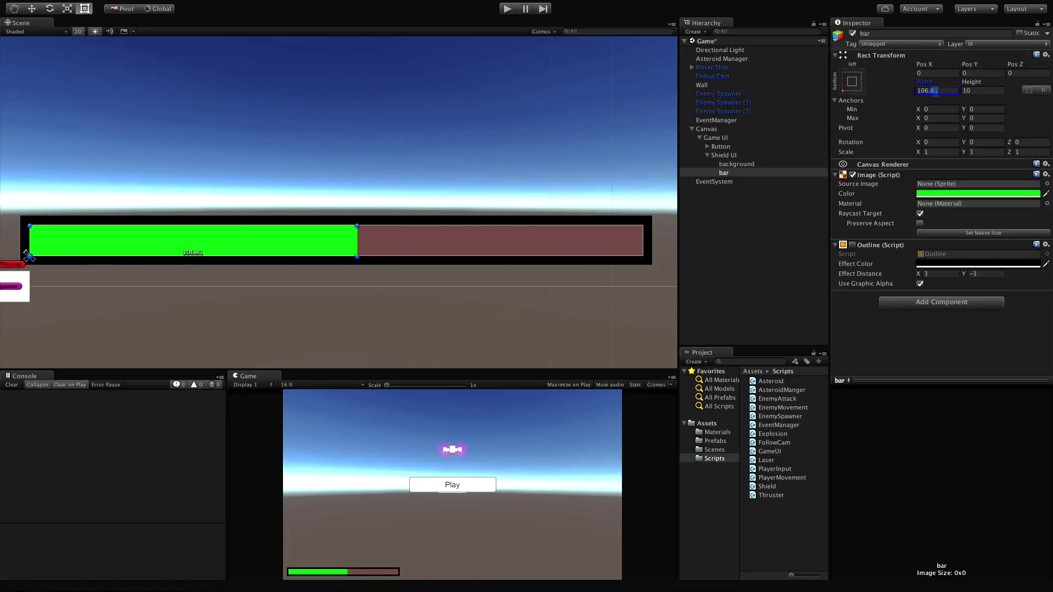
pyautogui.write('10')
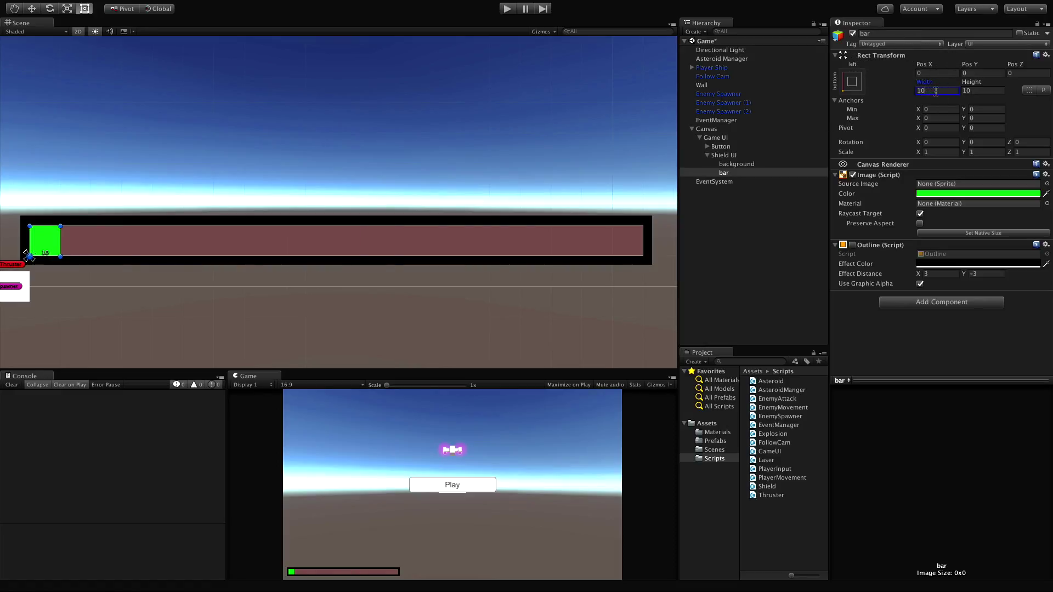
pyautogui.click(920, 284)
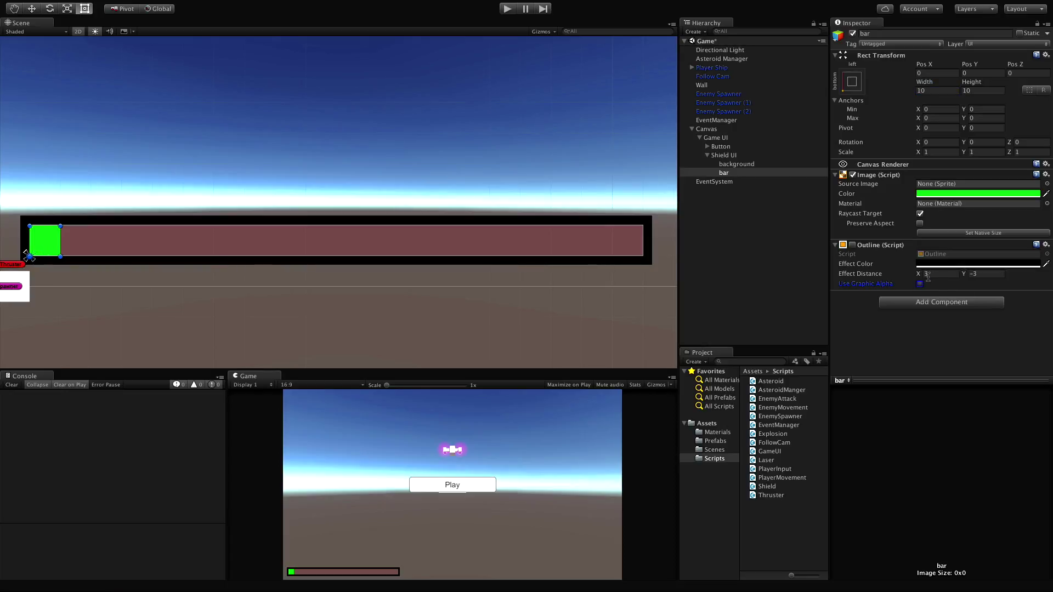
# - Set the Outline Effect Distance to 1, -1, switch the outline off, and restore width 200
pyautogui.click(920, 284)
pyautogui.click(852, 245)
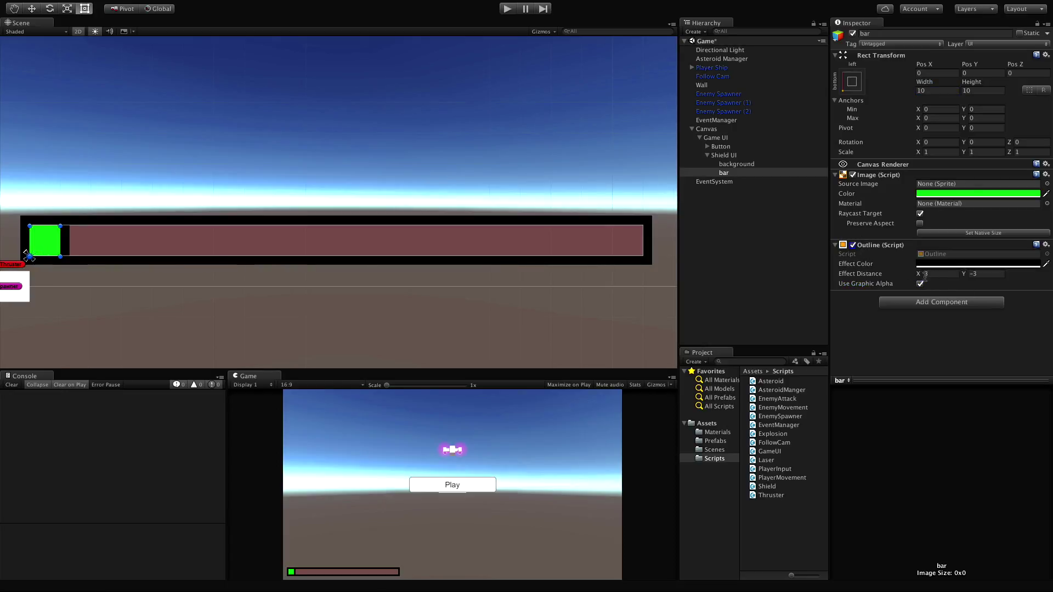
pyautogui.click(942, 273)
pyautogui.write('1')
pyautogui.press('Tab')
pyautogui.write('-1')
pyautogui.click(853, 245)
pyautogui.click(929, 90)
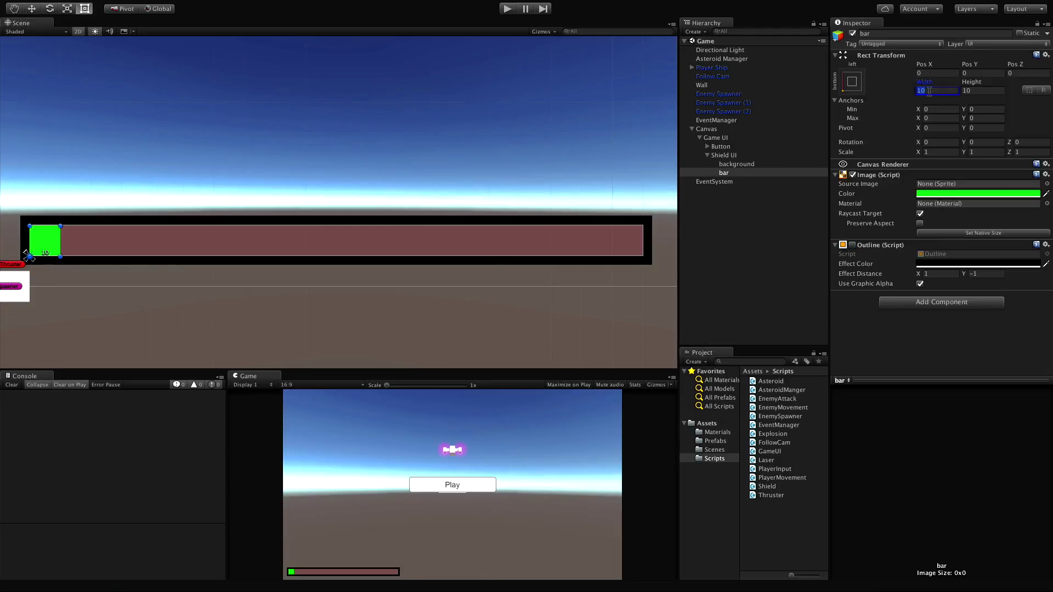
pyautogui.write('200')
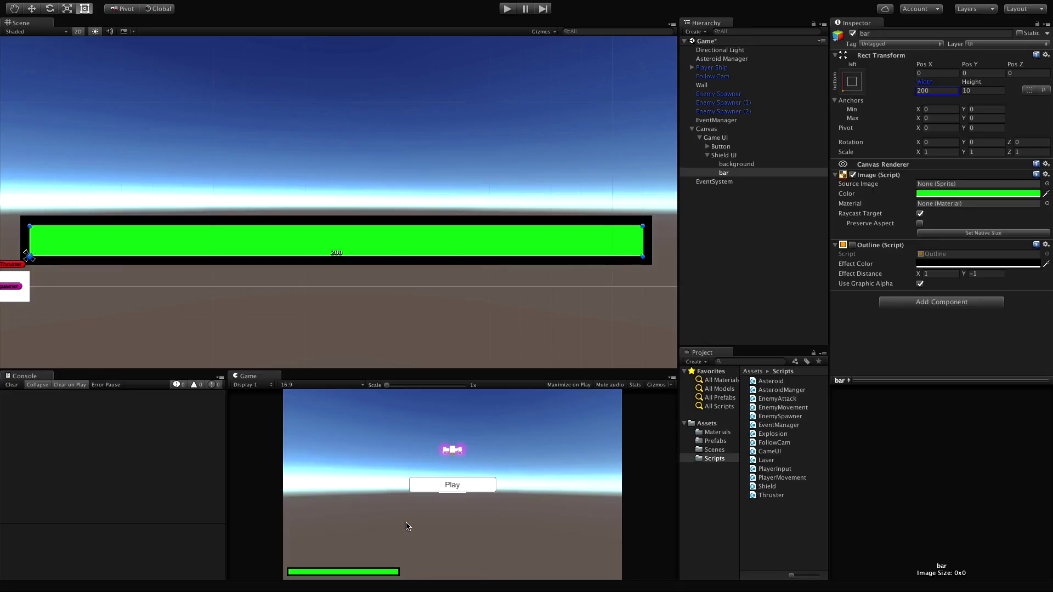
# - Add a new C# script named ShieldUI to the Scripts folder, then select the Shield UI object
pyautogui.rightClick(762, 521)
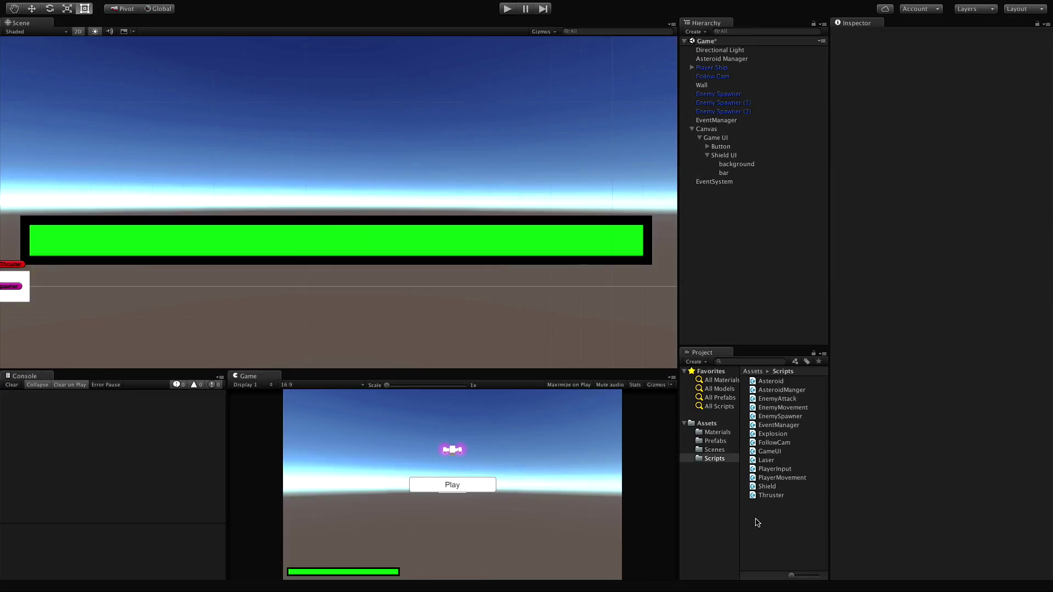
pyautogui.moveTo(843, 396)
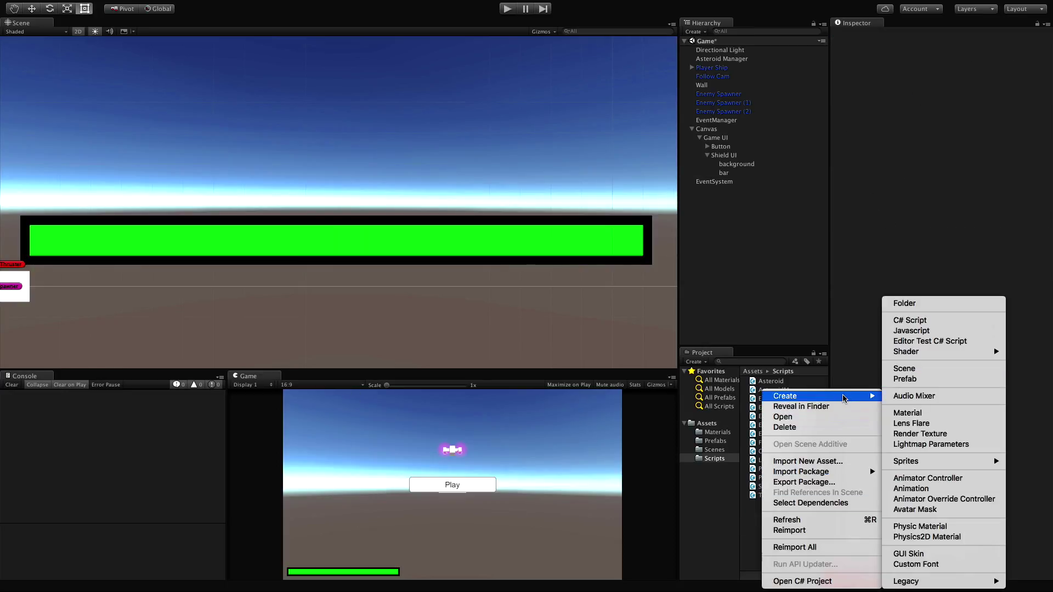
pyautogui.click(945, 321)
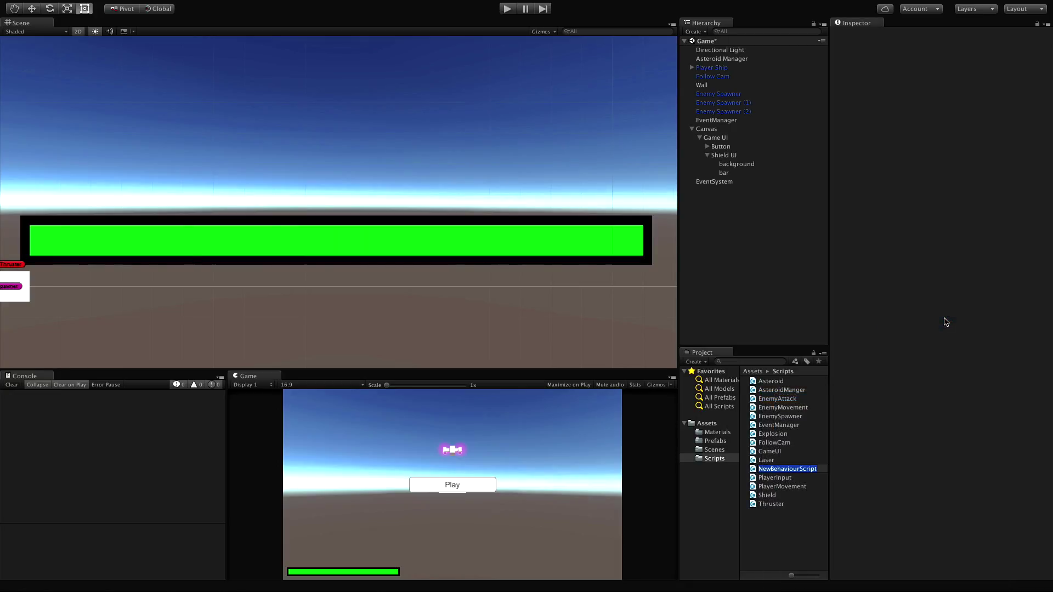
pyautogui.write('ShieldUI')
pyautogui.press('Return')
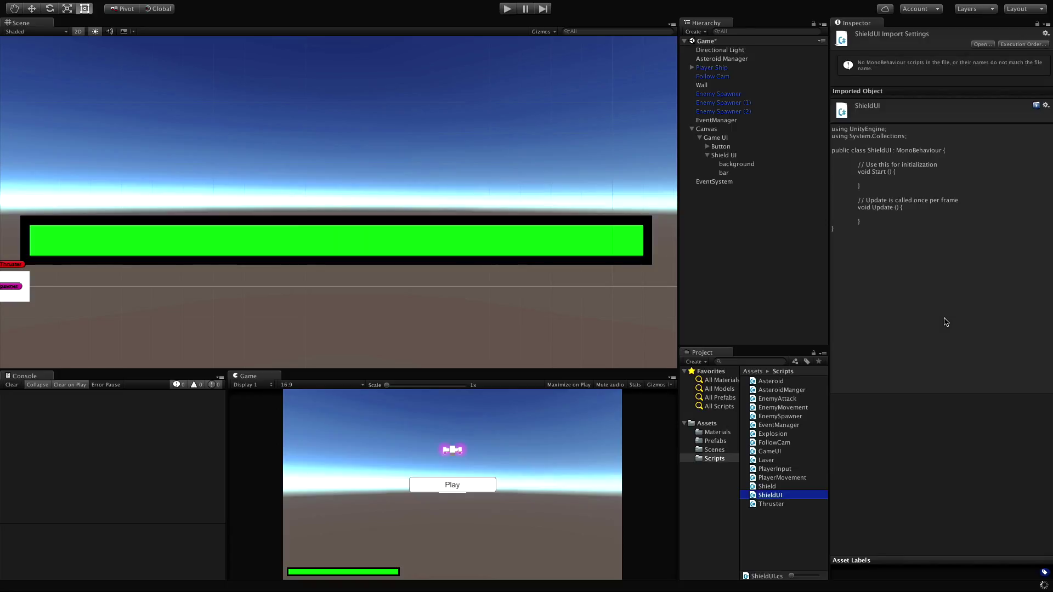
pyautogui.click(735, 156)
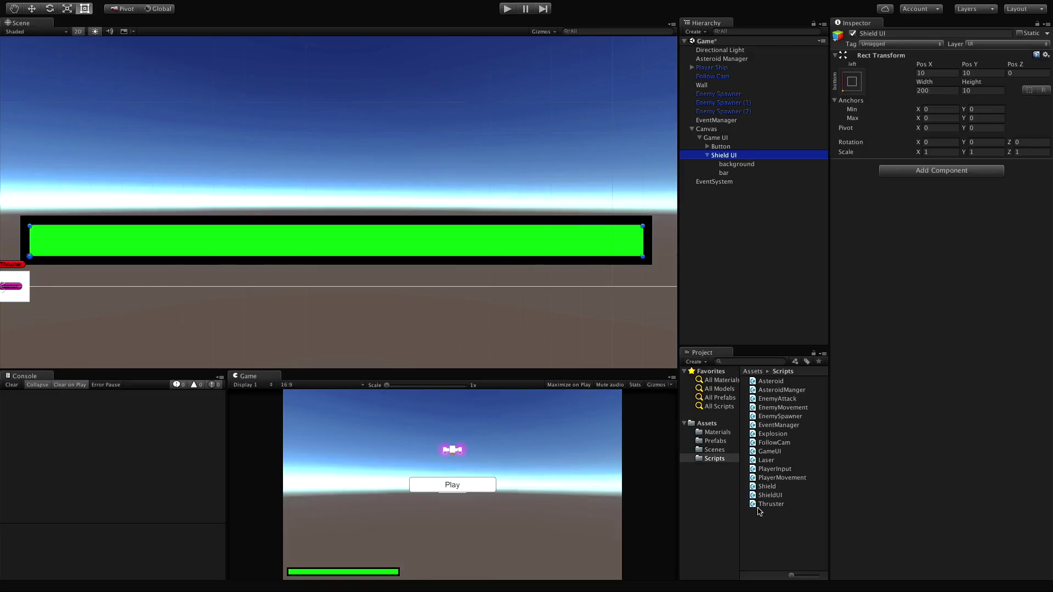
# - Drag ShieldUI onto Shield UI's Inspector and open the script in MonoDevelop
pyautogui.moveTo(779, 497); pyautogui.dragTo(975, 400)
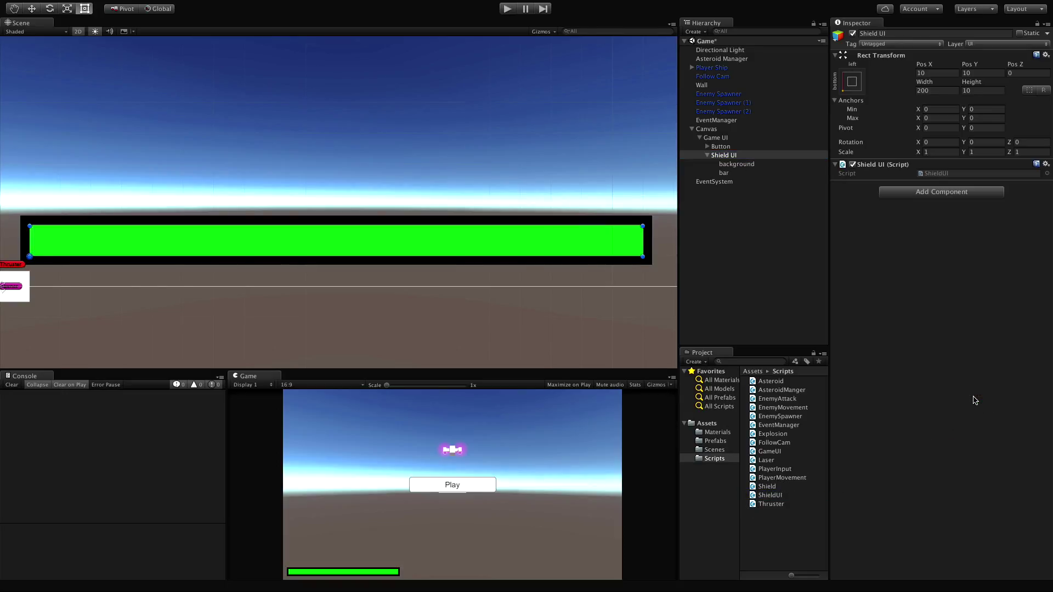
pyautogui.doubleClick(773, 495)
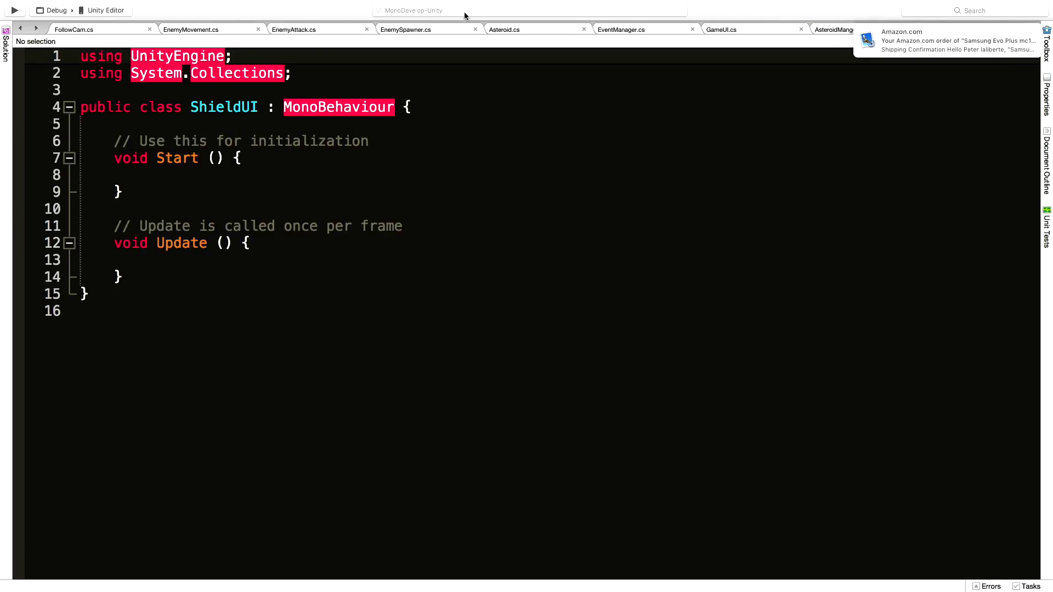
# - Open the Shield script from Unity in MonoDevelop
pyautogui.press('super+Tab')
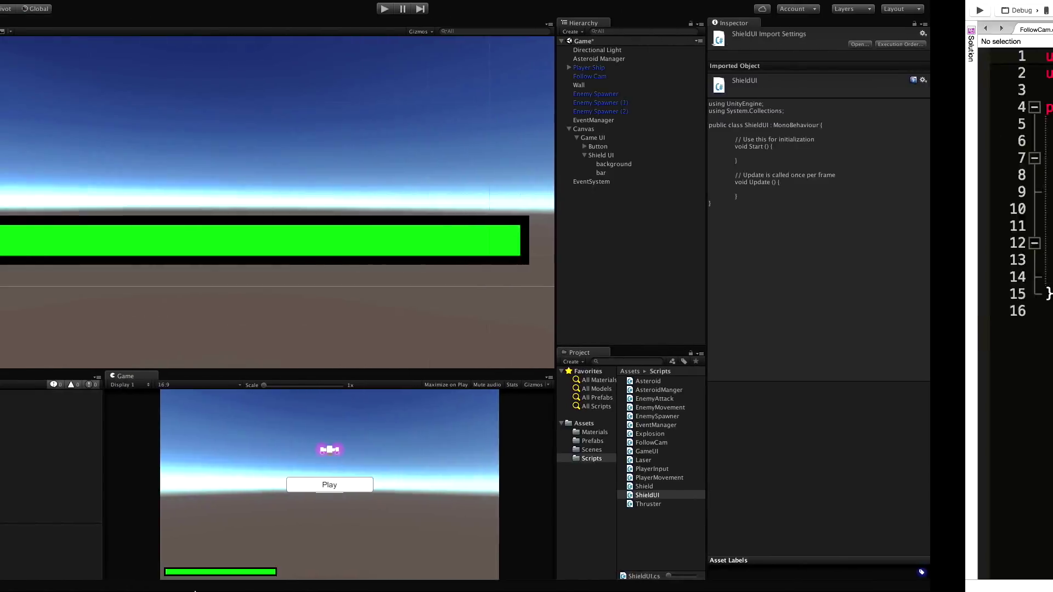
pyautogui.click(774, 487)
pyautogui.doubleClick(777, 488)
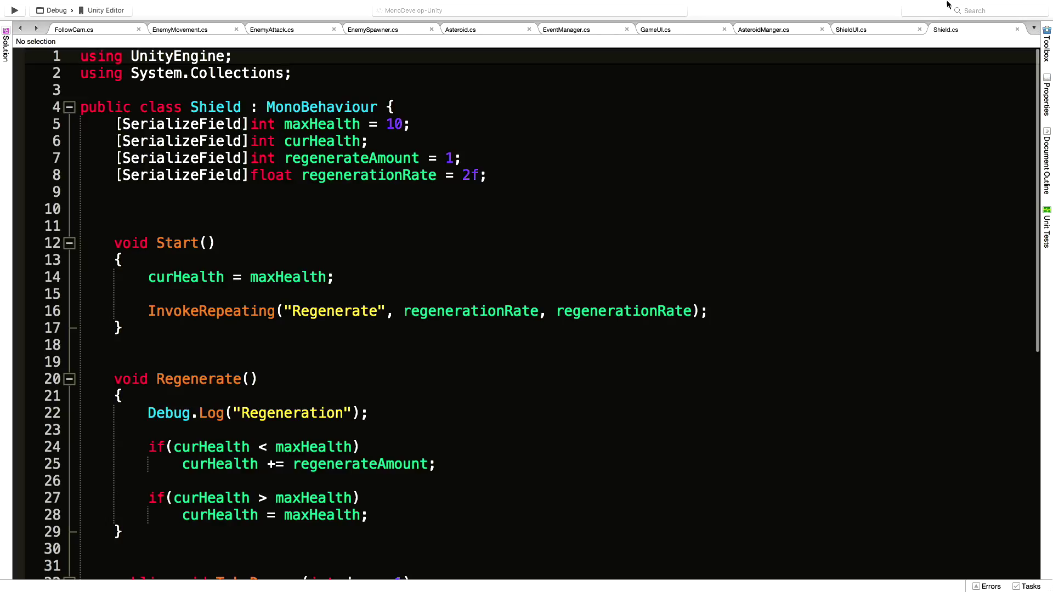
# - Close the AsteroidManger, GameUI, EventManager, Enemy and FollowCam tabs, then review Shield.cs
pyautogui.click(790, 31)
pyautogui.click(822, 29)
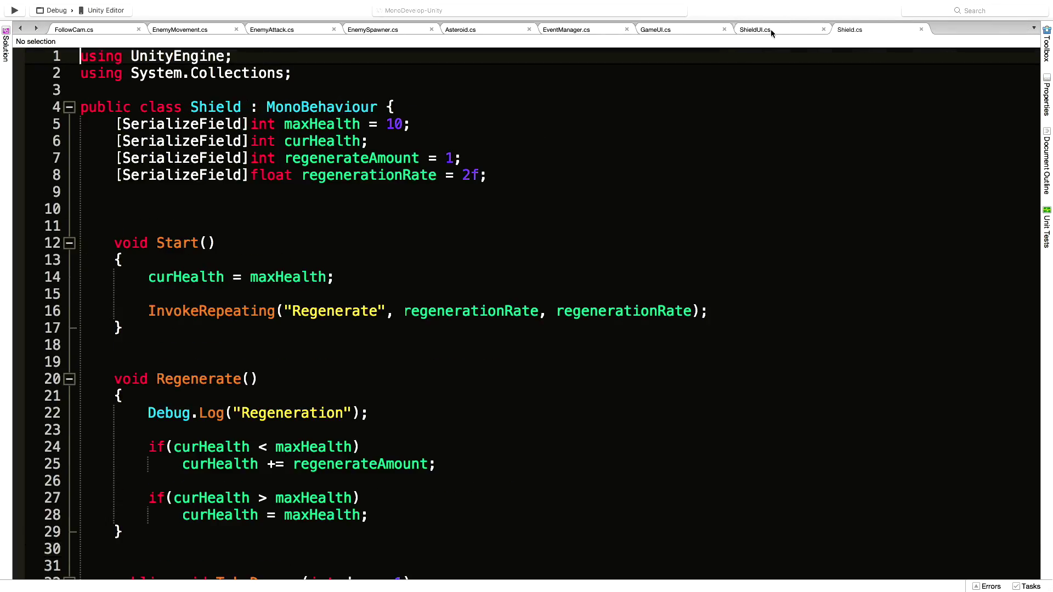
pyautogui.click(725, 29)
pyautogui.click(627, 29)
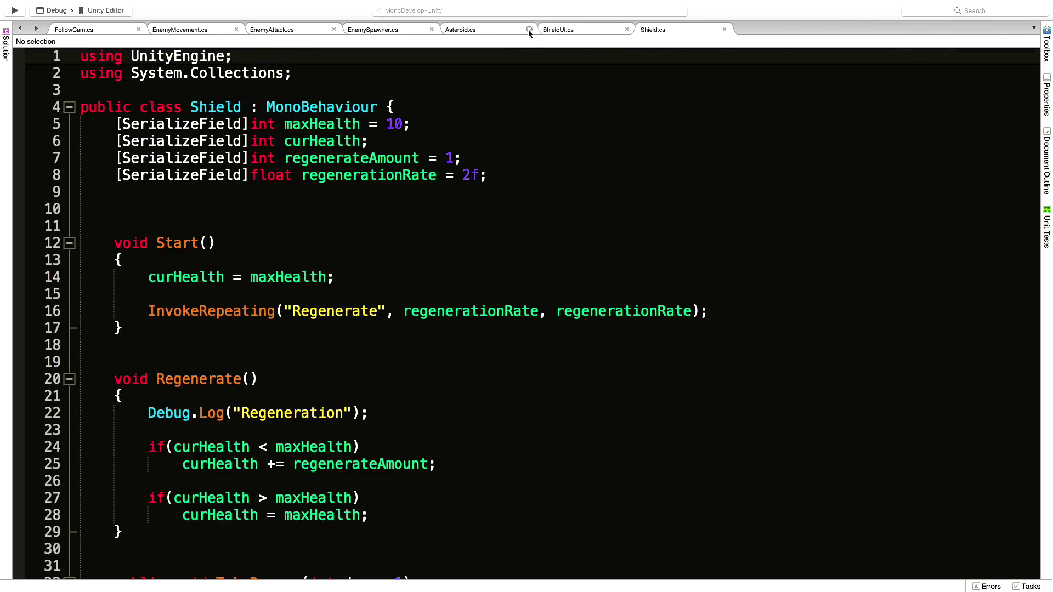
pyautogui.click(530, 29)
pyautogui.click(480, 29)
pyautogui.click(370, 29)
pyautogui.click(261, 29)
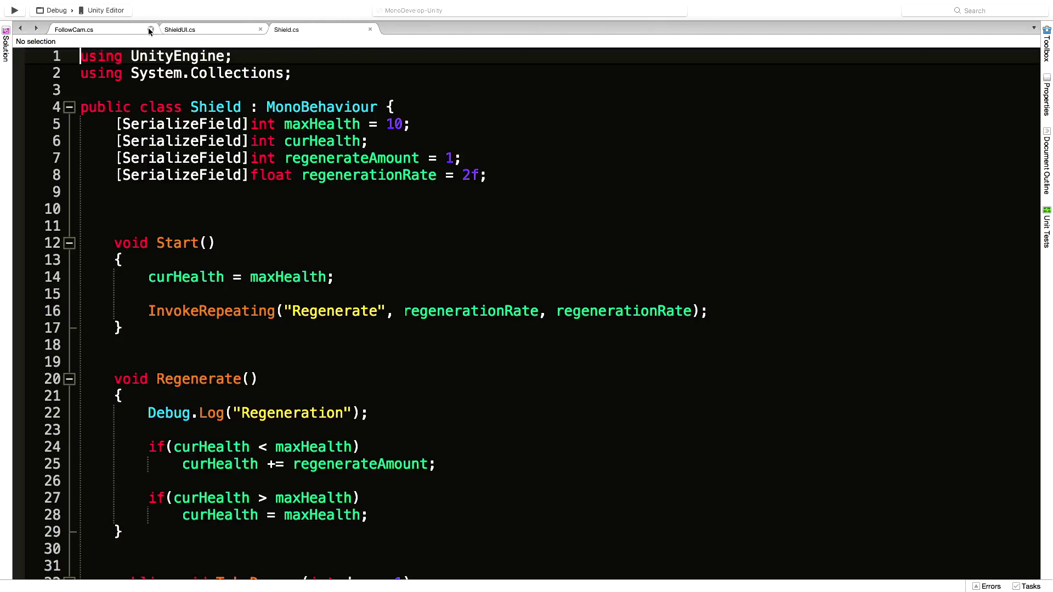
pyautogui.click(151, 29)
pyautogui.click(250, 191)
pyautogui.scroll(-5, 217, 266)
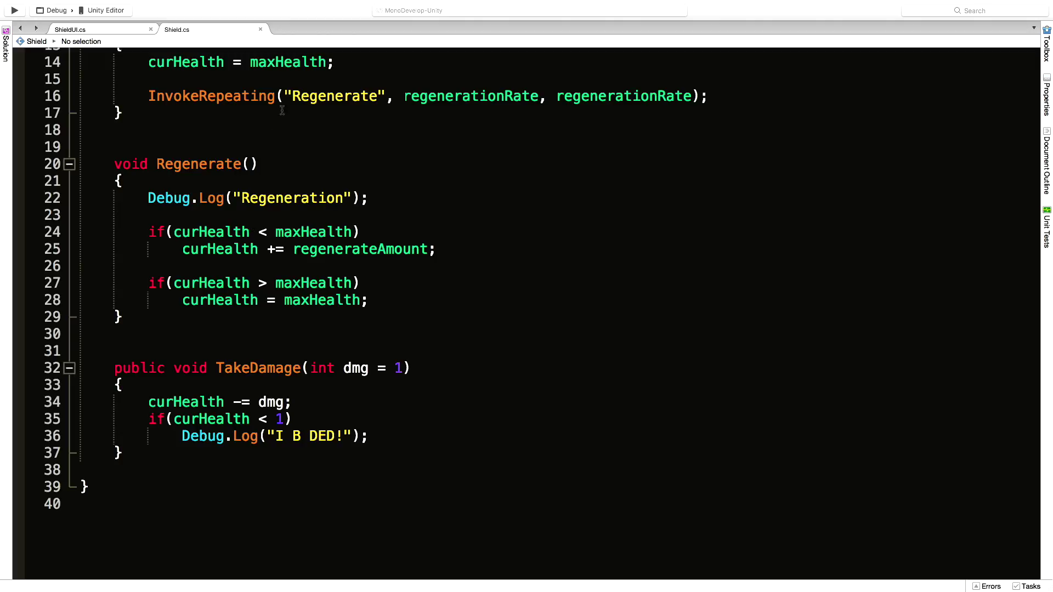
pyautogui.scroll(5, 282, 110)
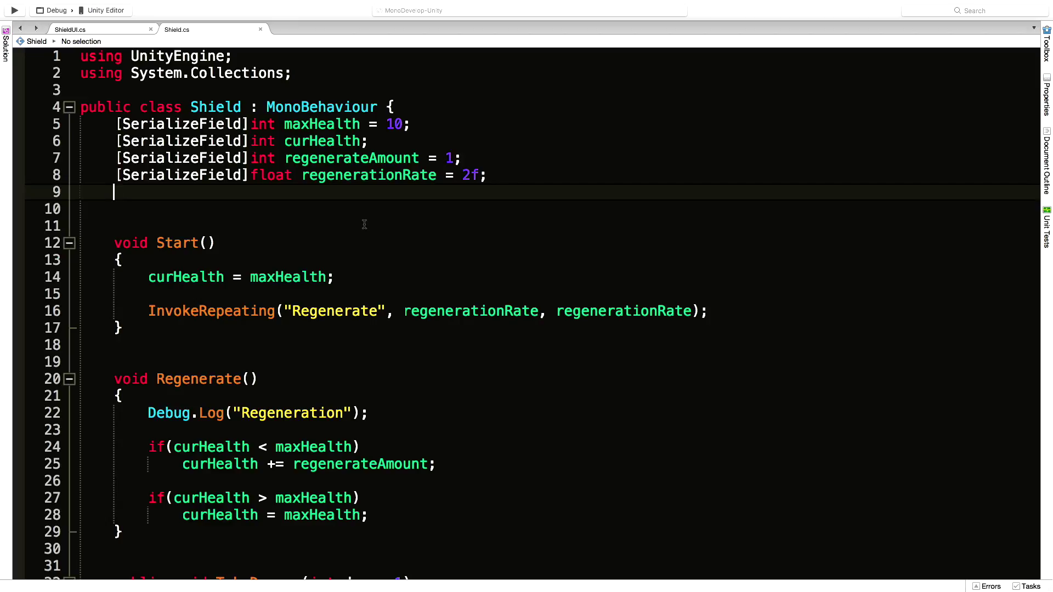
# - Delete ShieldUI.cs's Start and Update methods, leaving an empty class, and return to Unity
pyautogui.click(100, 28)
pyautogui.click(251, 126)
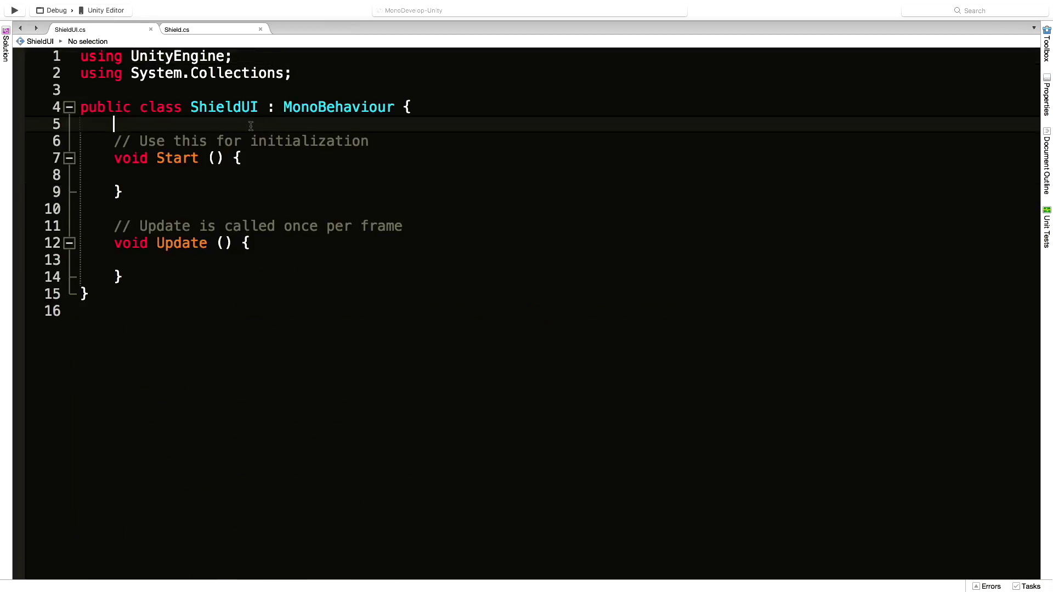
pyautogui.hotkey('shift', 'Down')
pyautogui.hotkey('shift', 'Down')
pyautogui.hotkey('shift', 'Down')
pyautogui.hotkey('shift', 'Down')
pyautogui.hotkey('shift', 'Down')
pyautogui.hotkey('shift', 'Down')
pyautogui.hotkey('shift', 'Down')
pyautogui.hotkey('shift', 'Down')
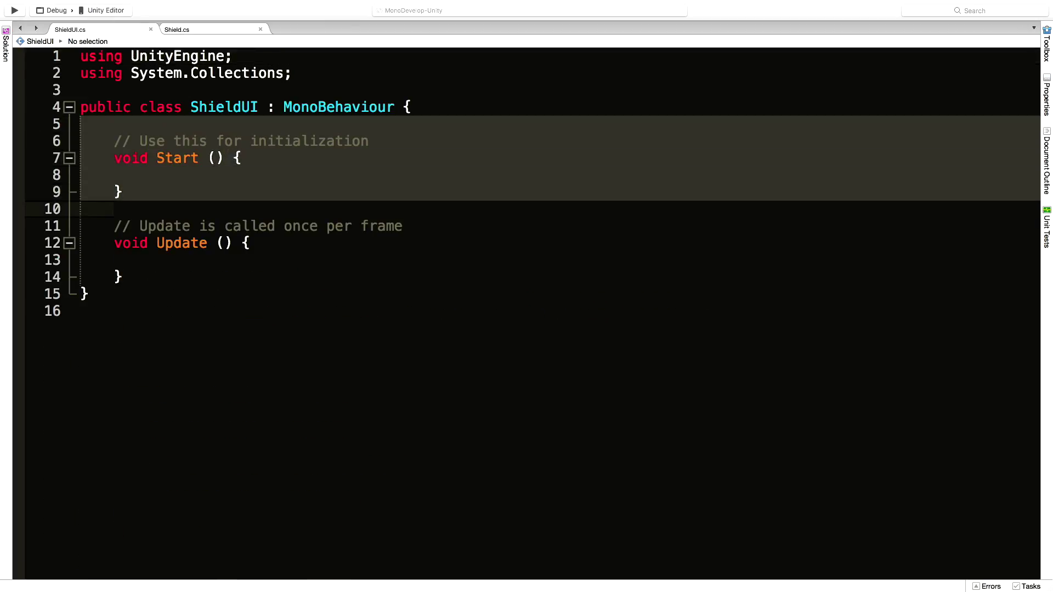
pyautogui.hotkey('shift', 'Down')
pyautogui.press('BackSpace')
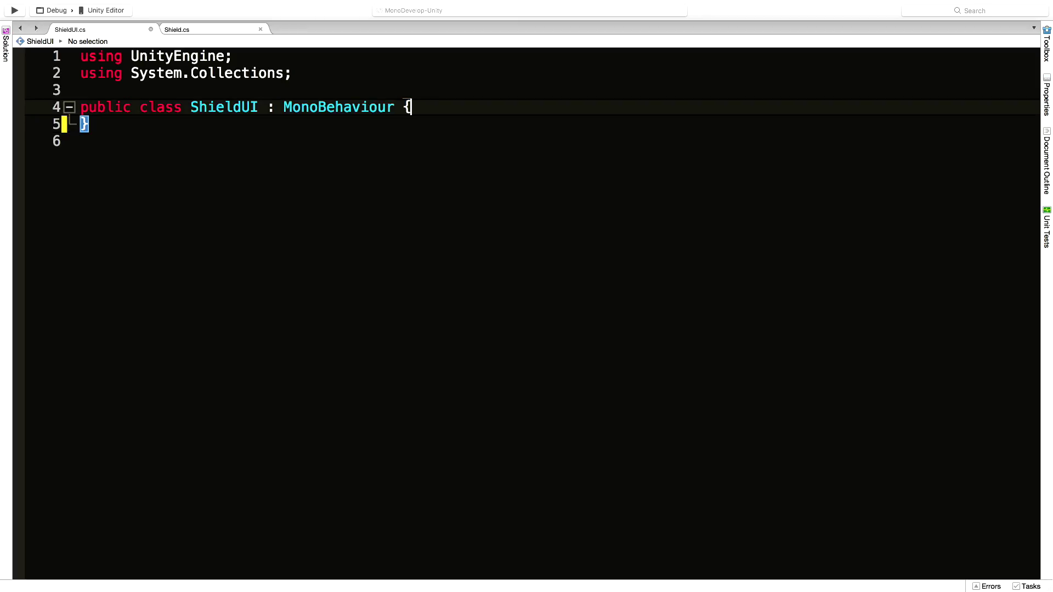
pyautogui.press('Return')
pyautogui.press('super+Tab')
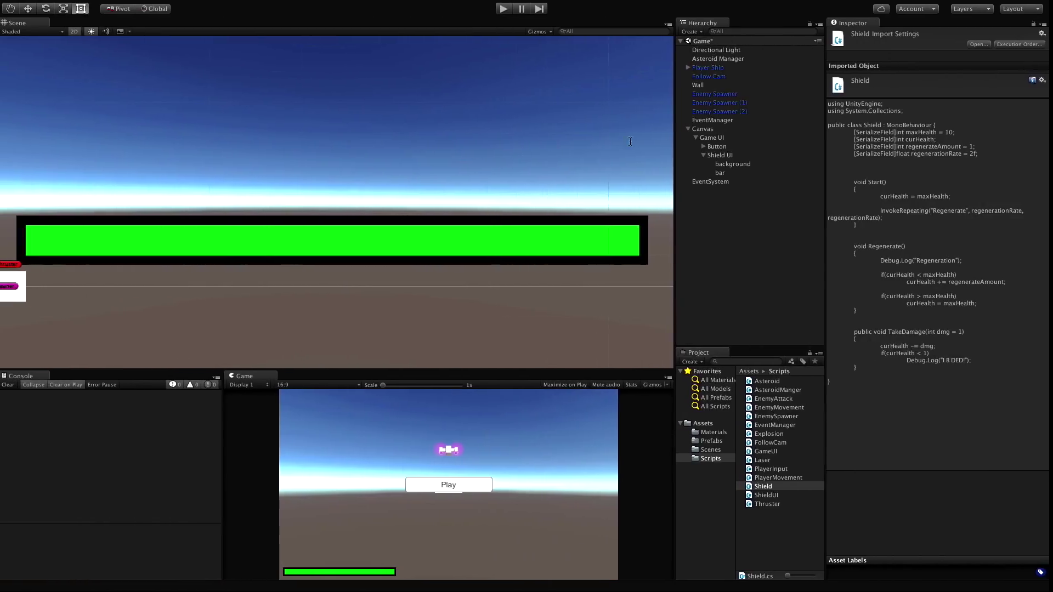
# - Select the 'bar' object under Shield UI to see its 200 x 10 Rect Transform
pyautogui.click(732, 173)
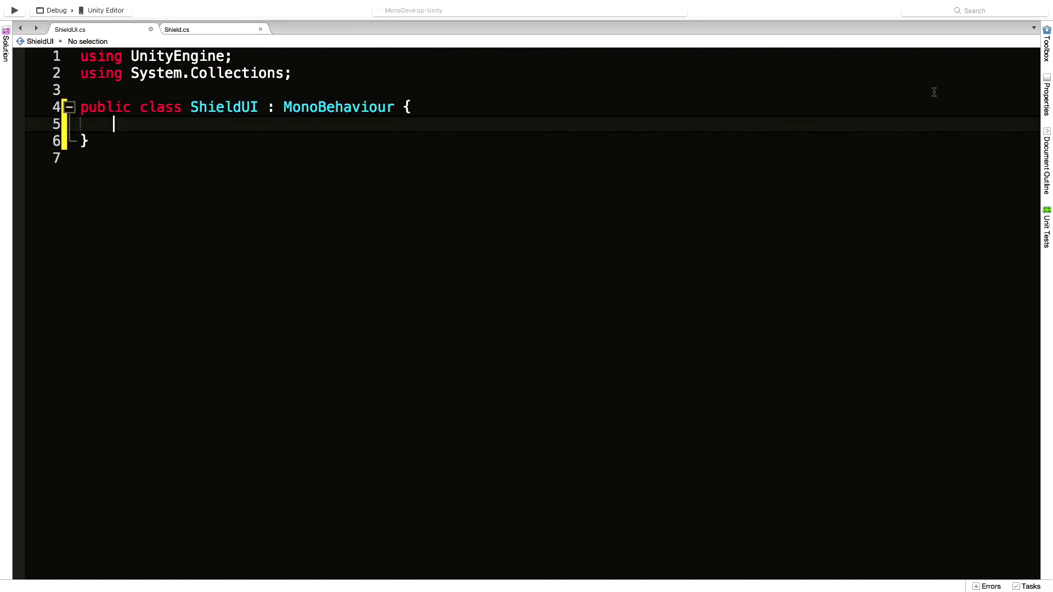
# - Declare a [SerializeField] RectTransform barRectTransform and a float maxWidth in ShieldUI
pyautogui.write('[SerializeField]')
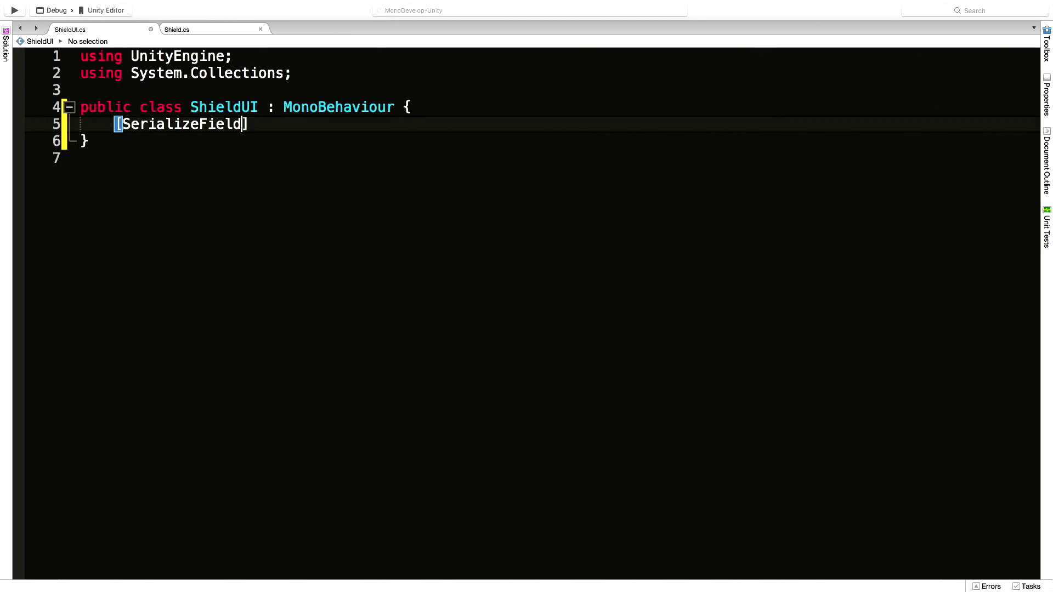
pyautogui.write('Rect')
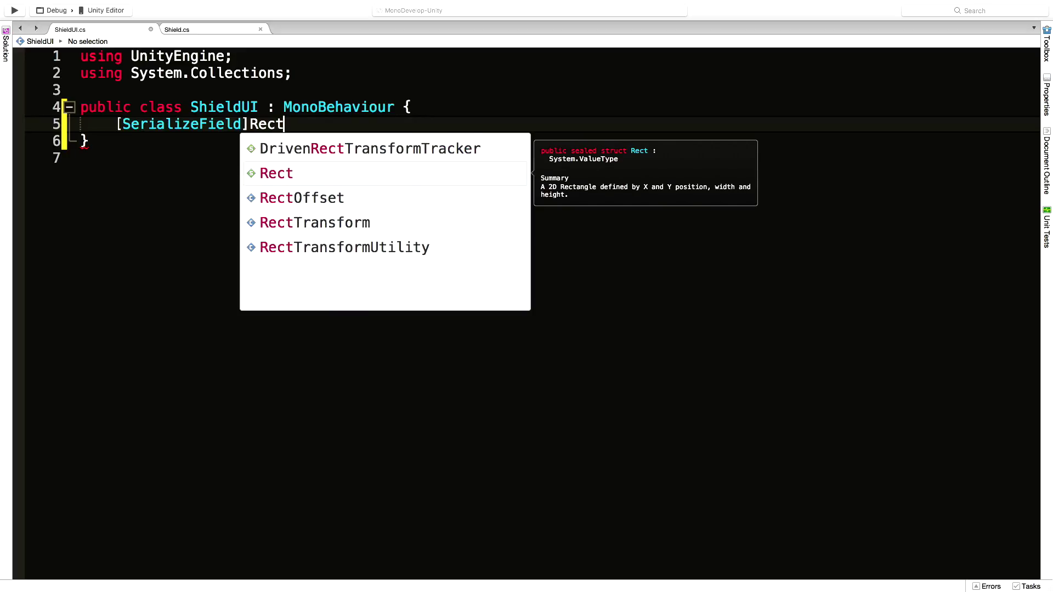
pyautogui.press('Down')
pyautogui.press('Down')
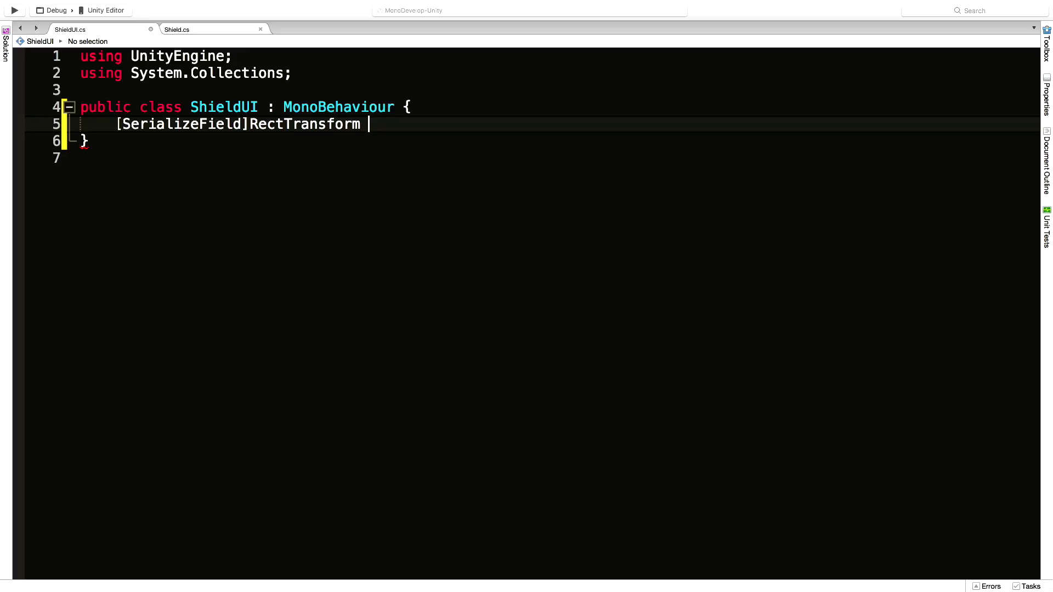
pyautogui.write('barRect')
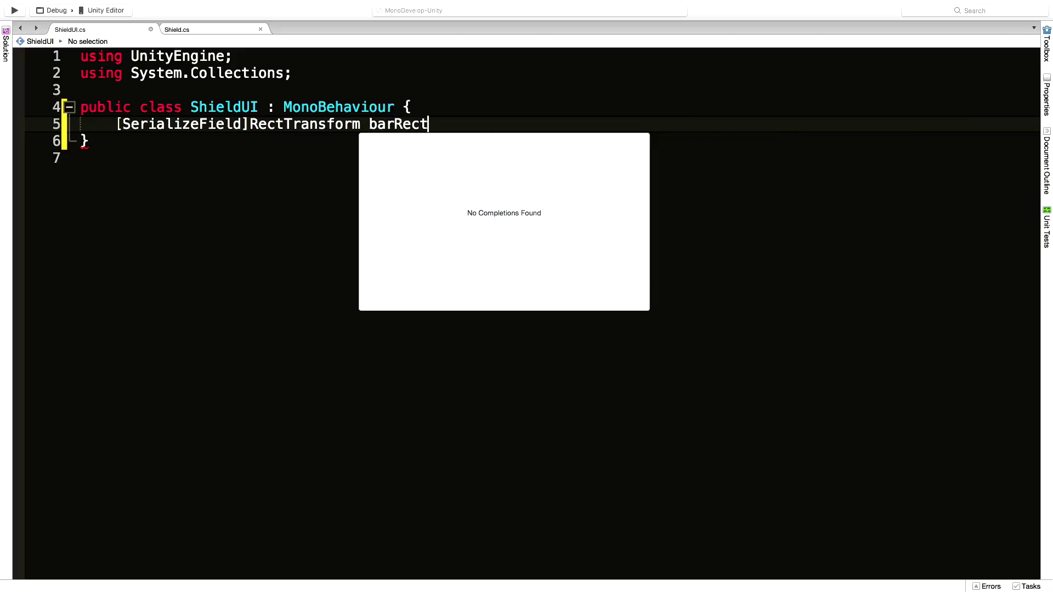
pyautogui.write('Transform;')
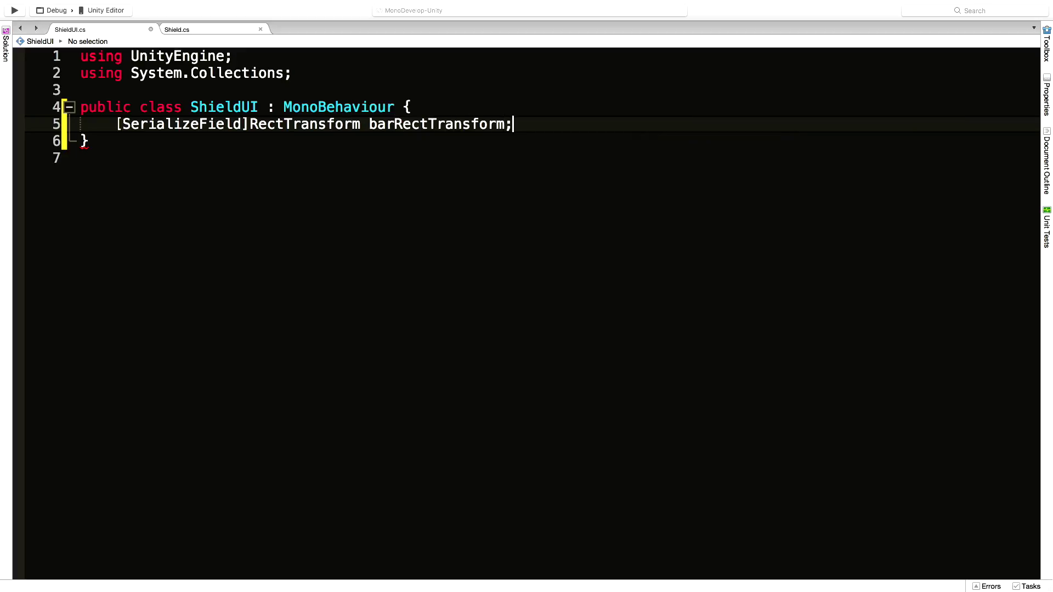
pyautogui.press('Return')
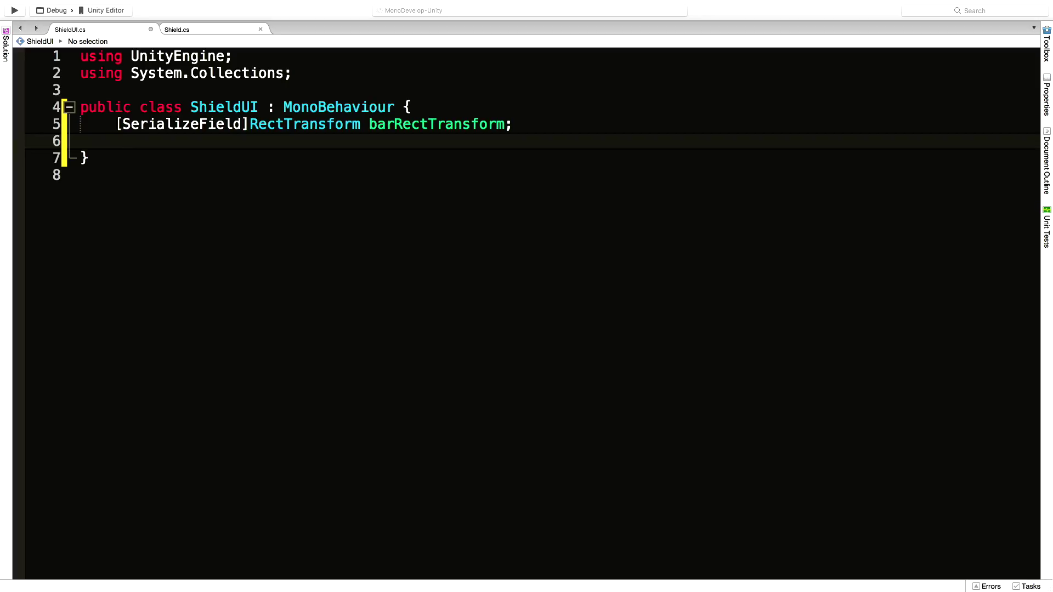
pyautogui.write('flaot')
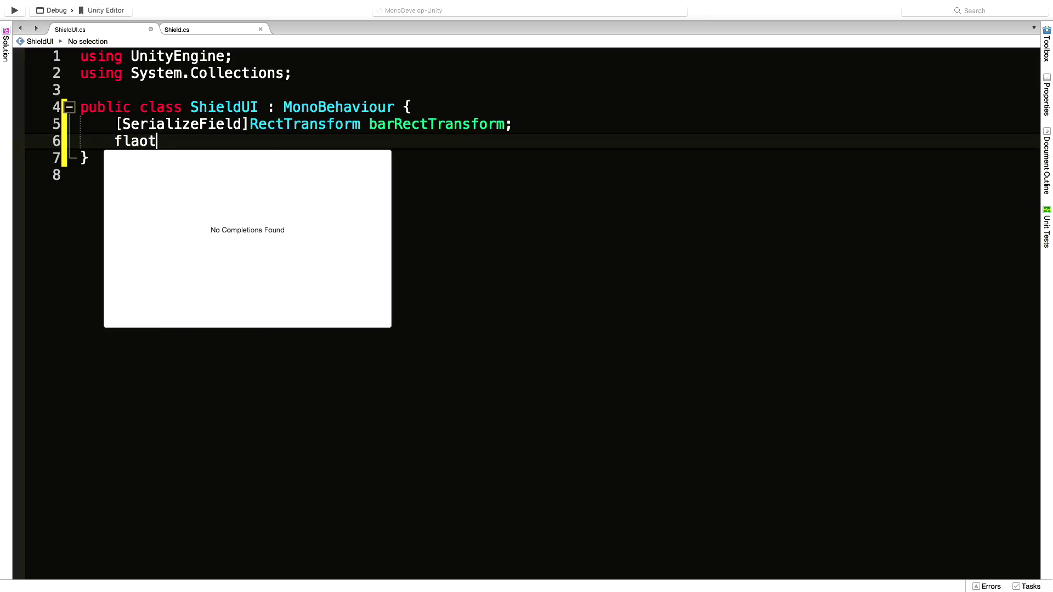
pyautogui.press('BackSpace')
pyautogui.press('BackSpace')
pyautogui.press('BackSpace')
pyautogui.press('BackSpace')
pyautogui.write('oat a')
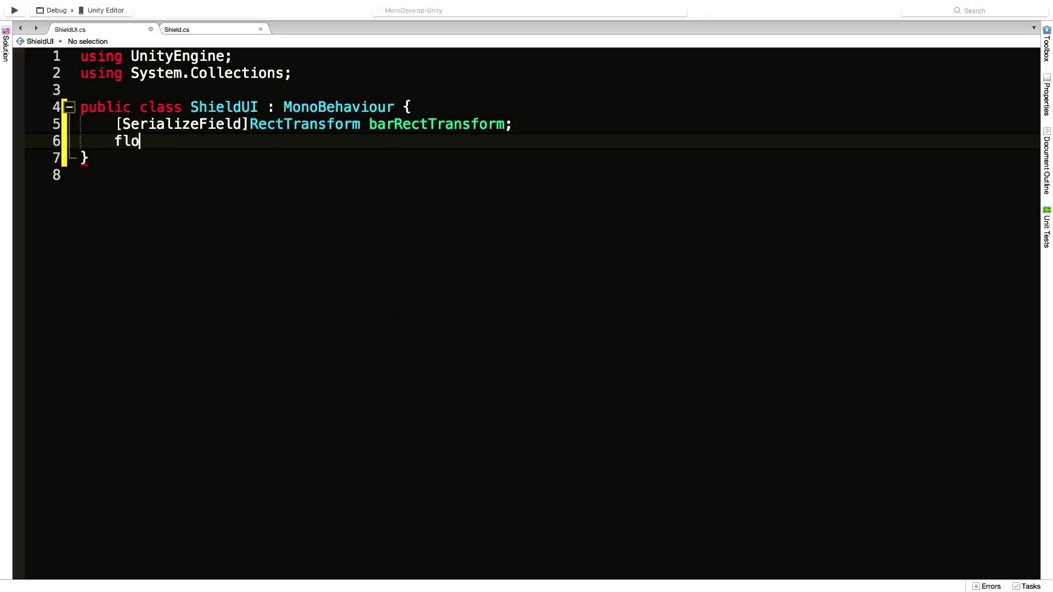
pyautogui.write('th;')
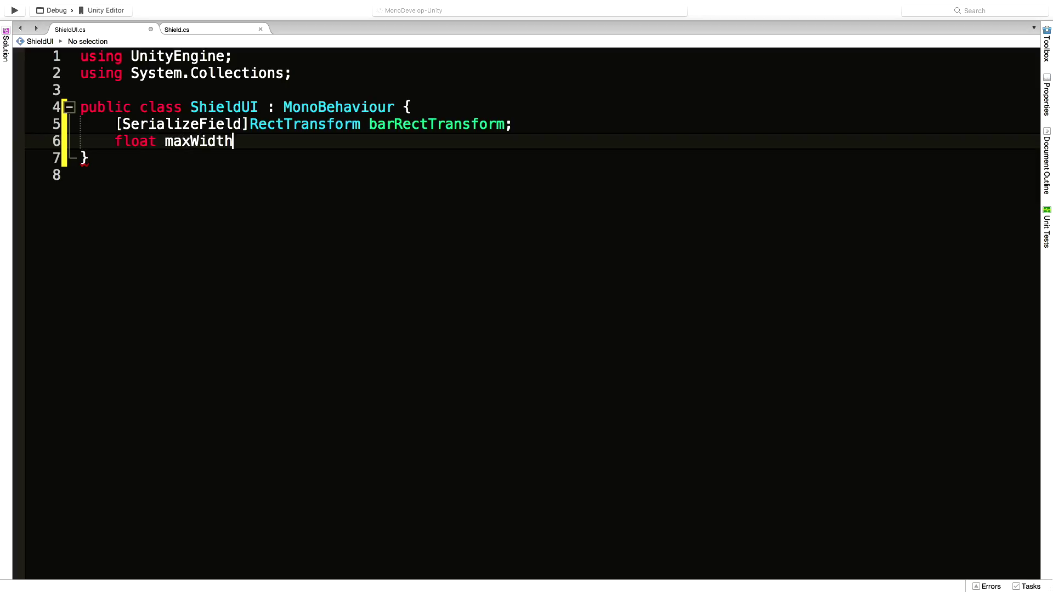
# - Add a void Awake() method whose body begins with maxWidth
pyautogui.click(114, 141)
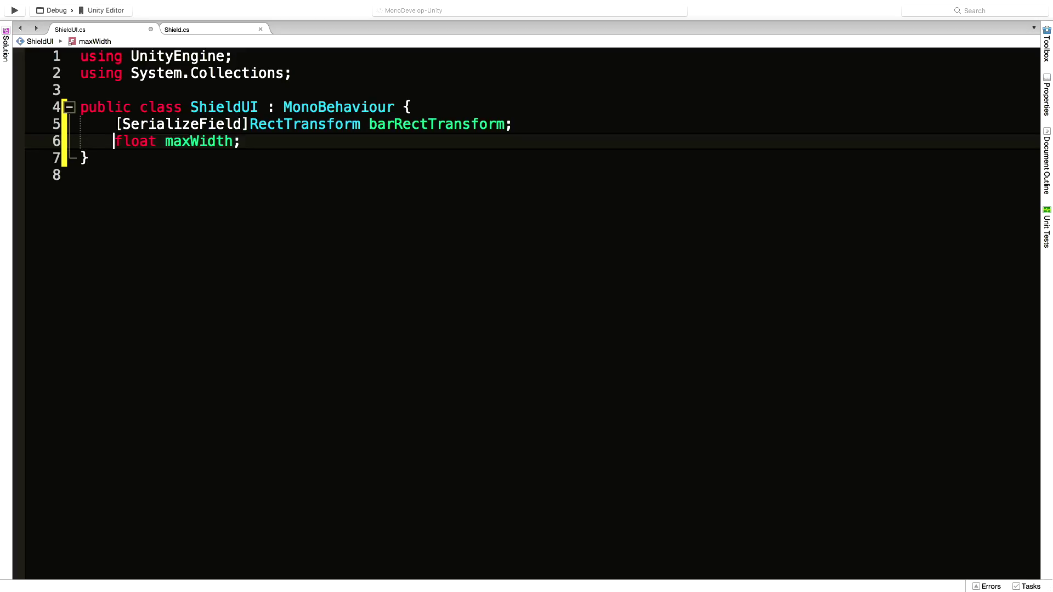
pyautogui.press('Return')
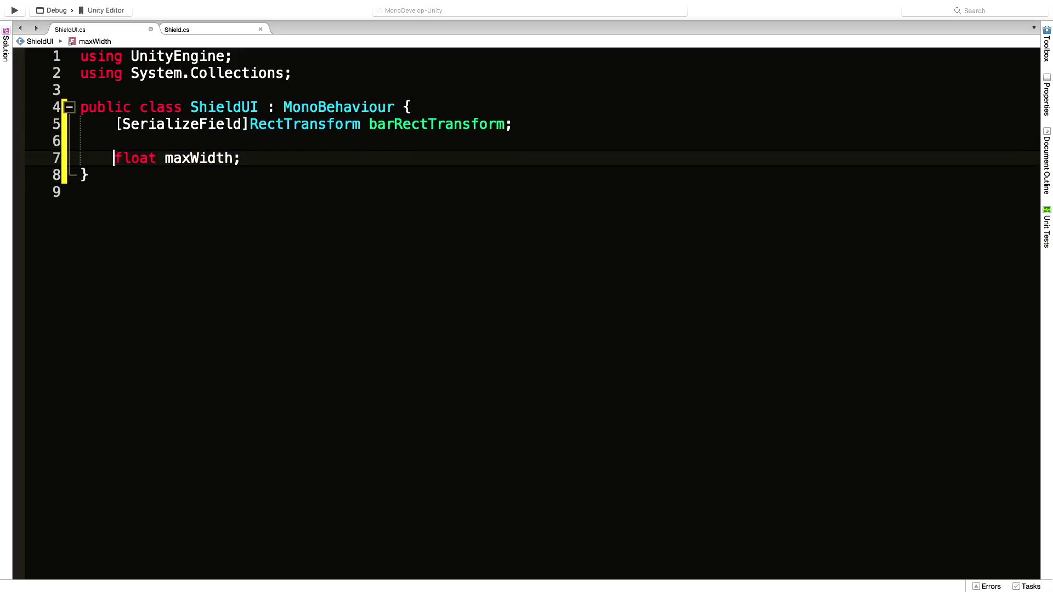
pyautogui.press('End')
pyautogui.press('Return')
pyautogui.press('Return')
pyautogui.press('Return')
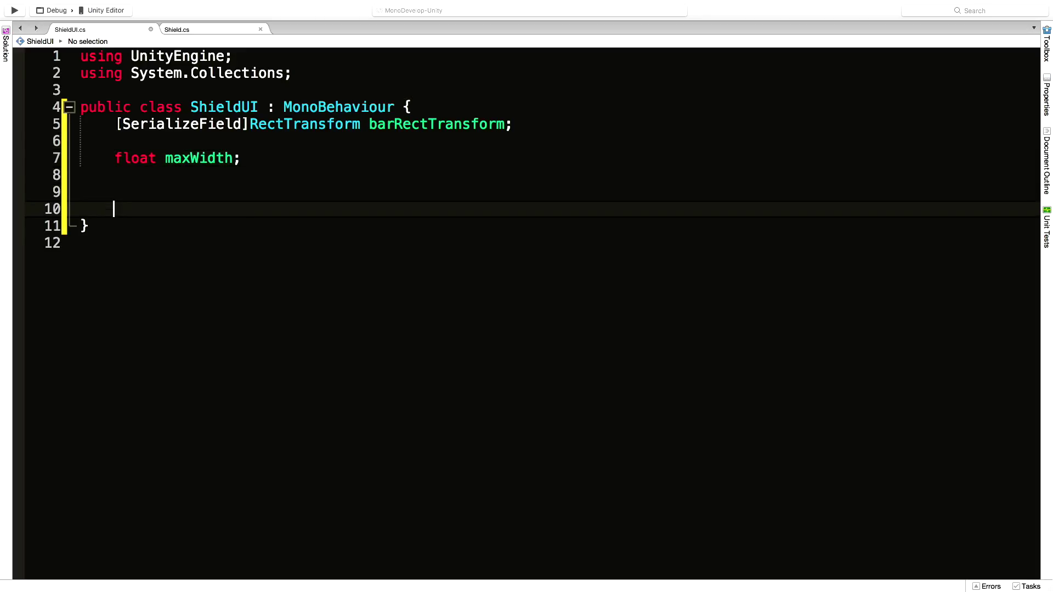
pyautogui.write('void Awake()')
pyautogui.press('Return')
pyautogui.write('{')
pyautogui.press('Return')
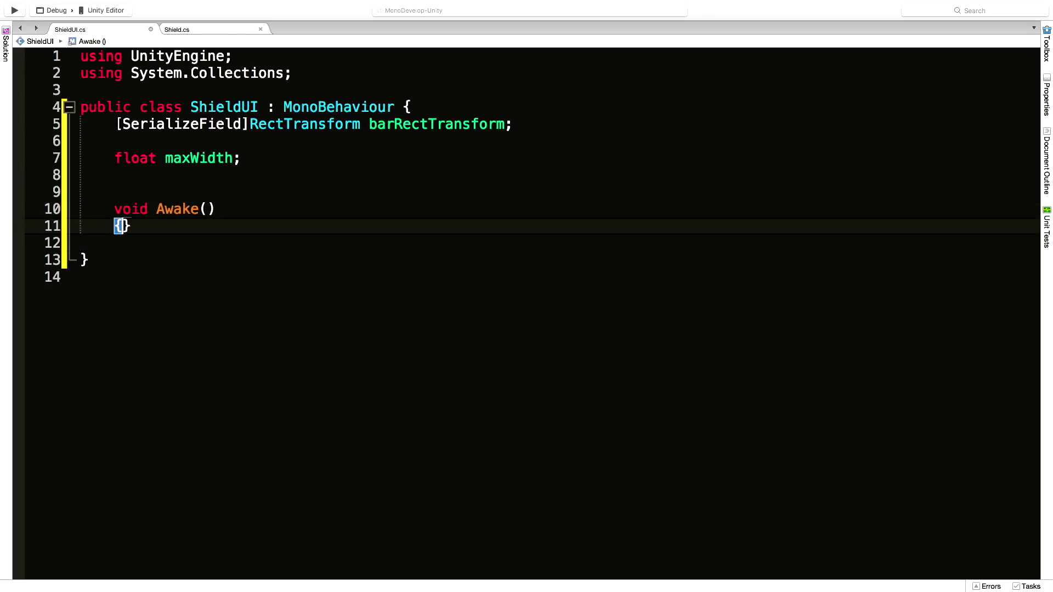
pyautogui.write('max')
pyautogui.press('Return')
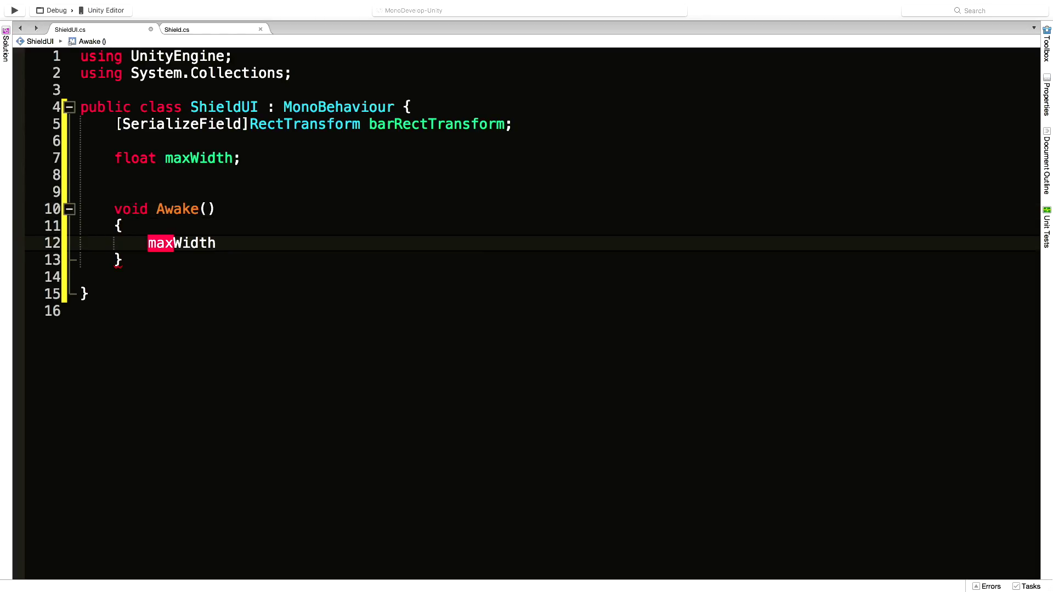